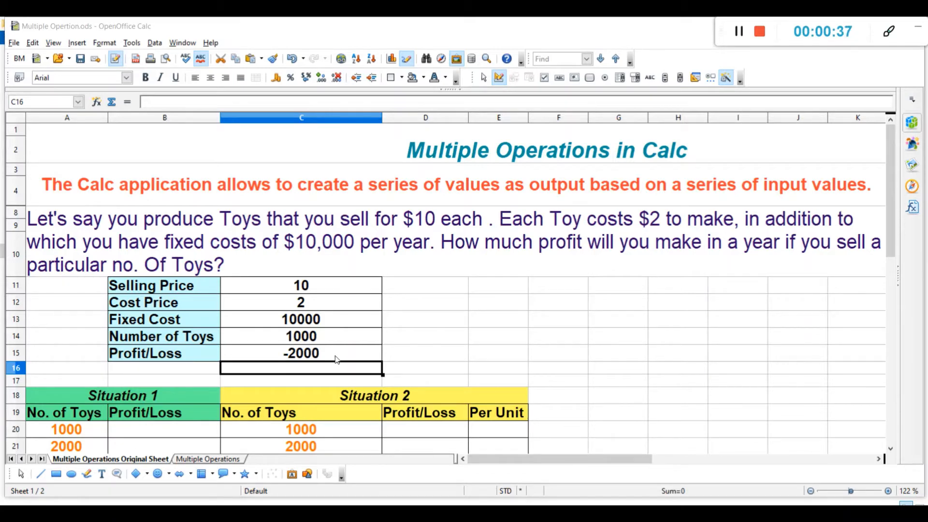
Step: Clear the contents of the Profit/Loss cell C15, keeping its formatting
left_click(304, 356)
key("Delete")
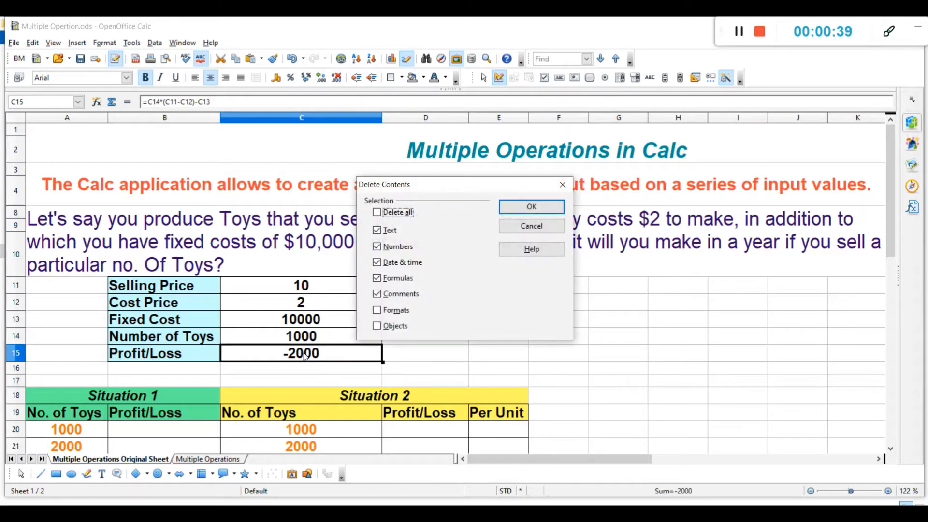
left_click(523, 211)
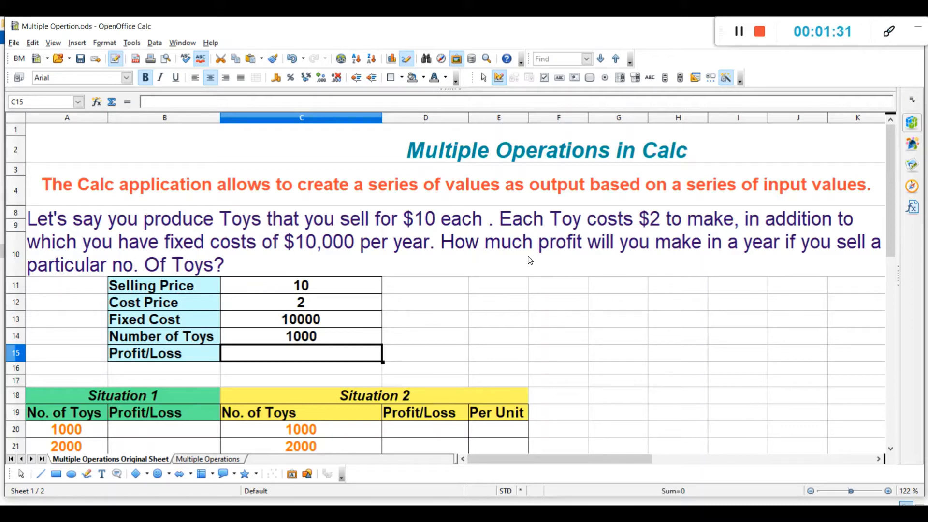
Step: Review the selling price, cost price, fixed cost and number of toys in C11:C14
left_click(363, 337)
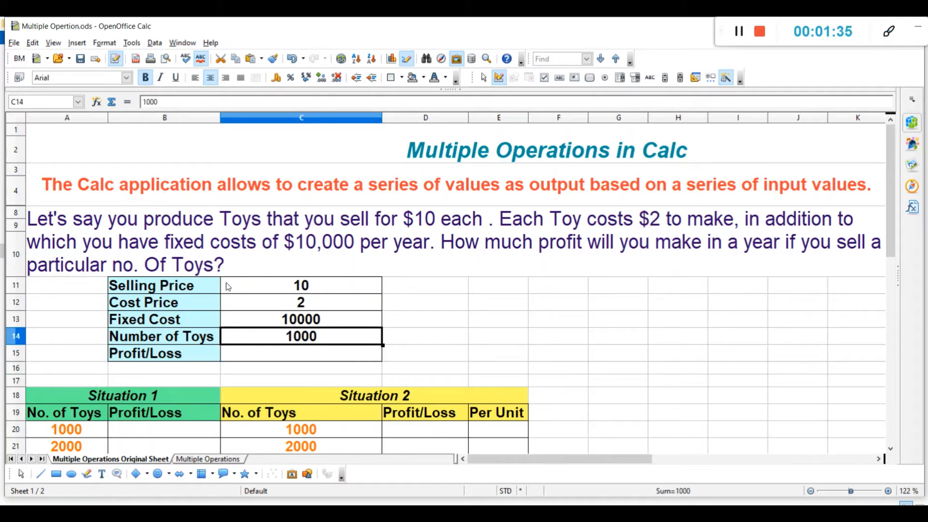
left_click(275, 289)
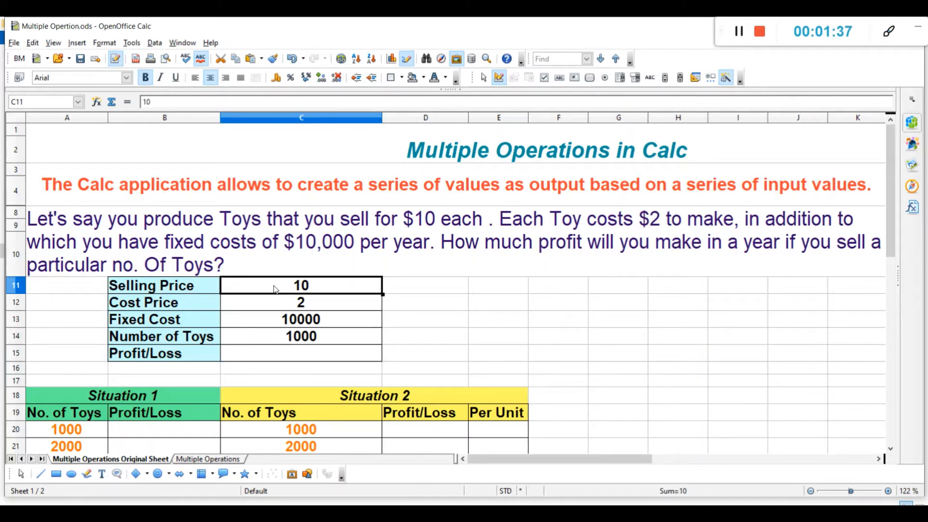
left_click(277, 308)
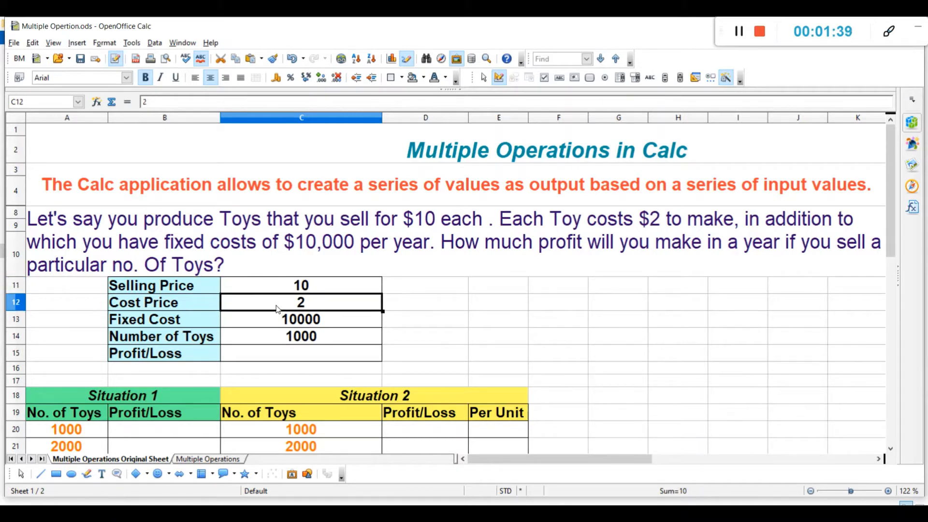
left_click(272, 327)
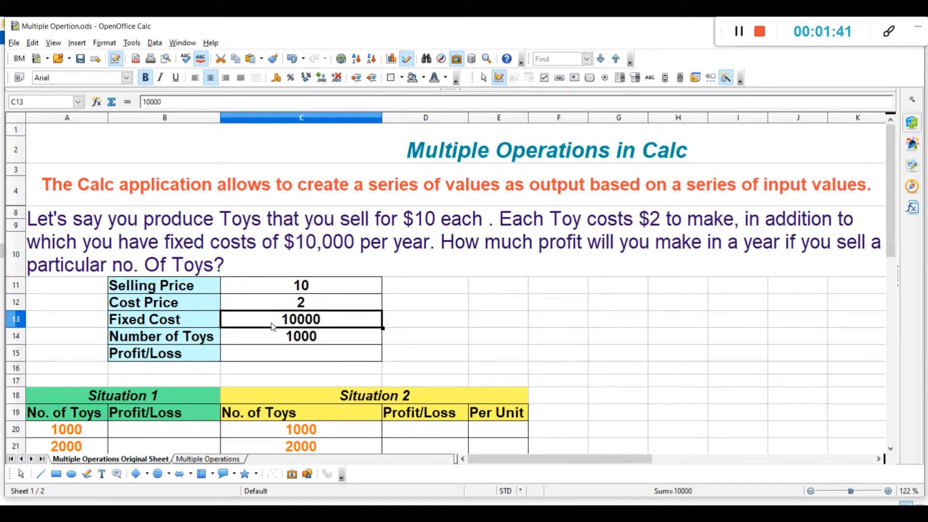
left_click(251, 340)
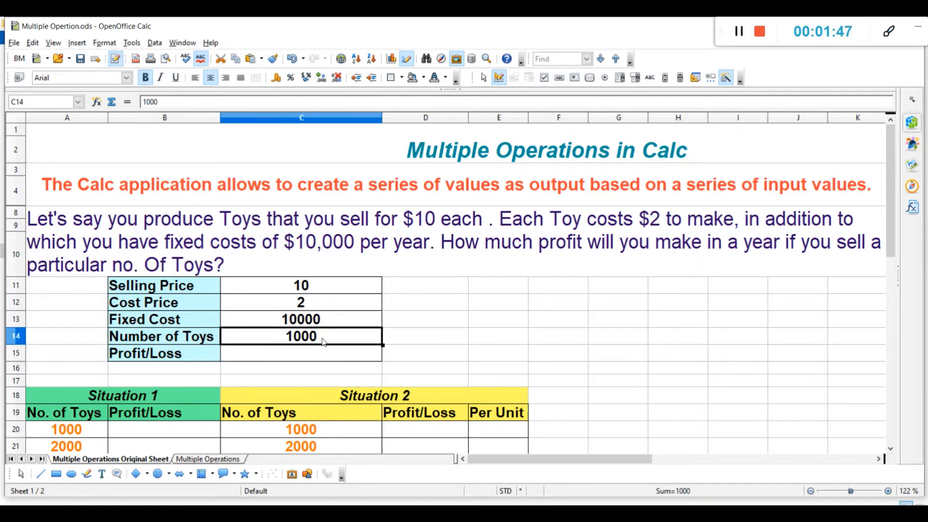
Step: Enter the formula =C14*(C11-C12)-C13 in the Profit/Loss cell C15
left_click(296, 355)
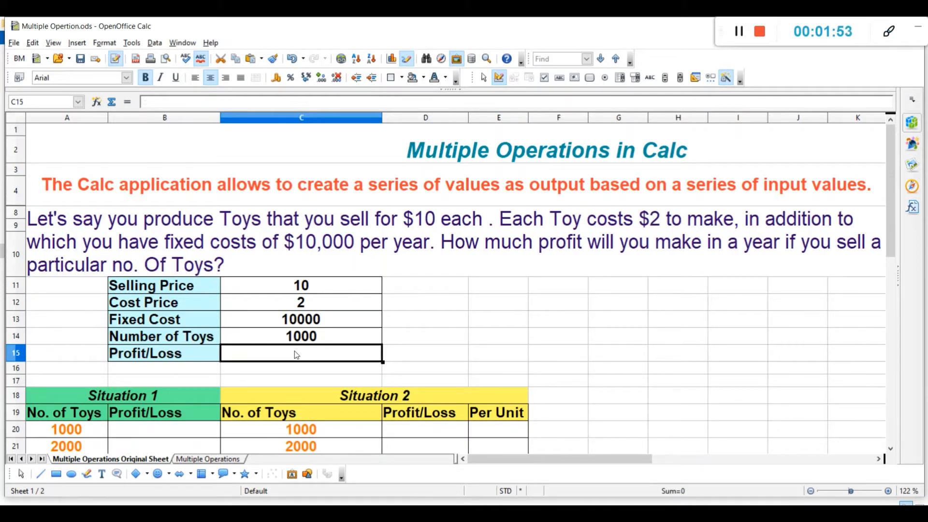
type("=")
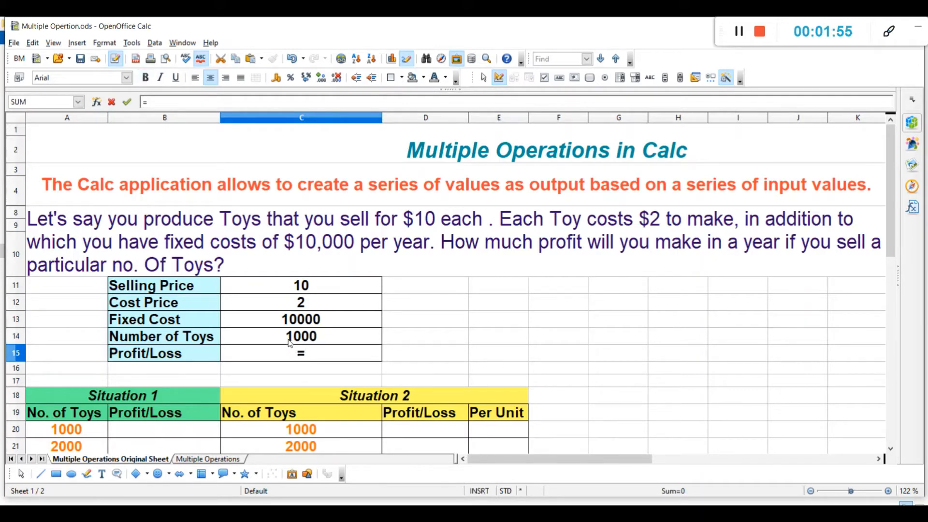
left_click(289, 341)
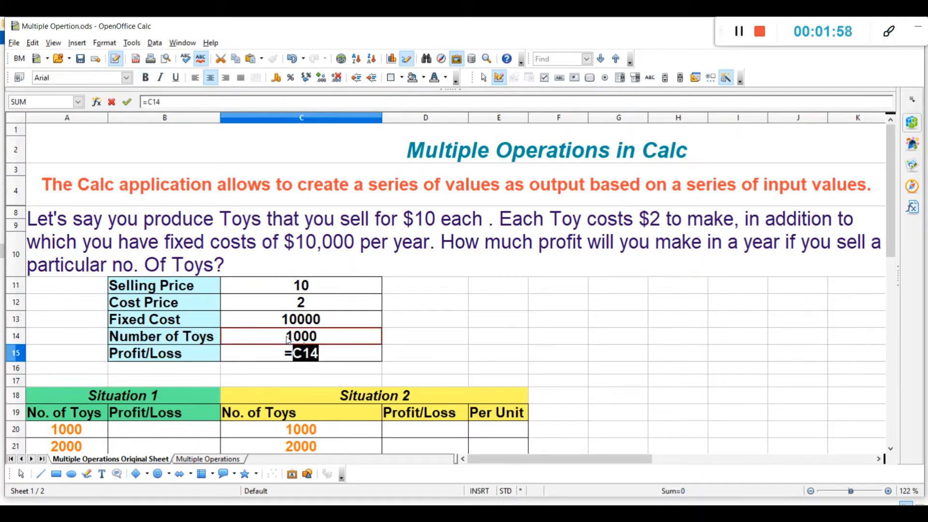
type("*(")
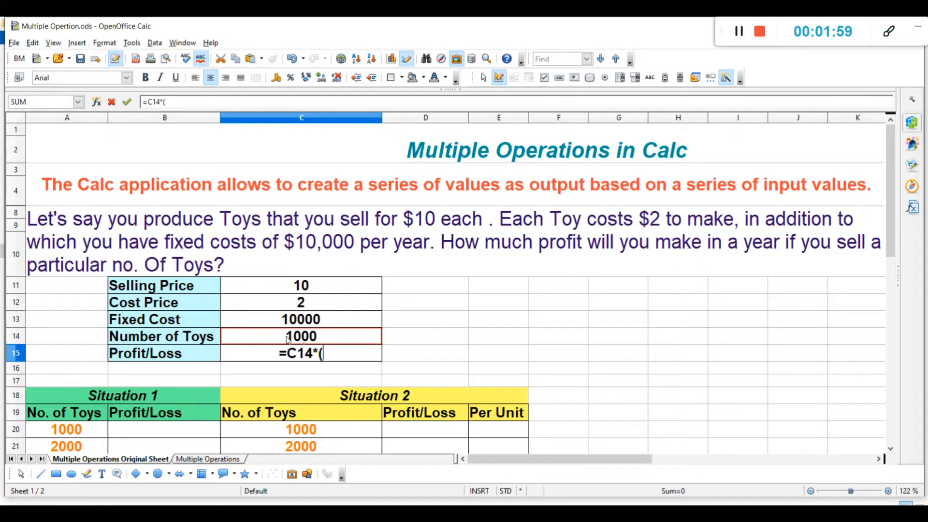
left_click(297, 286)
type("-")
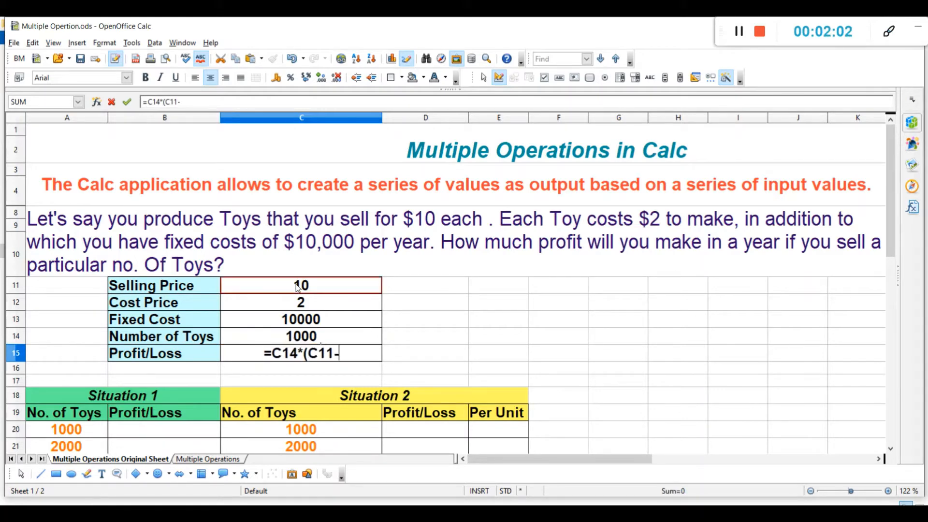
left_click(296, 303)
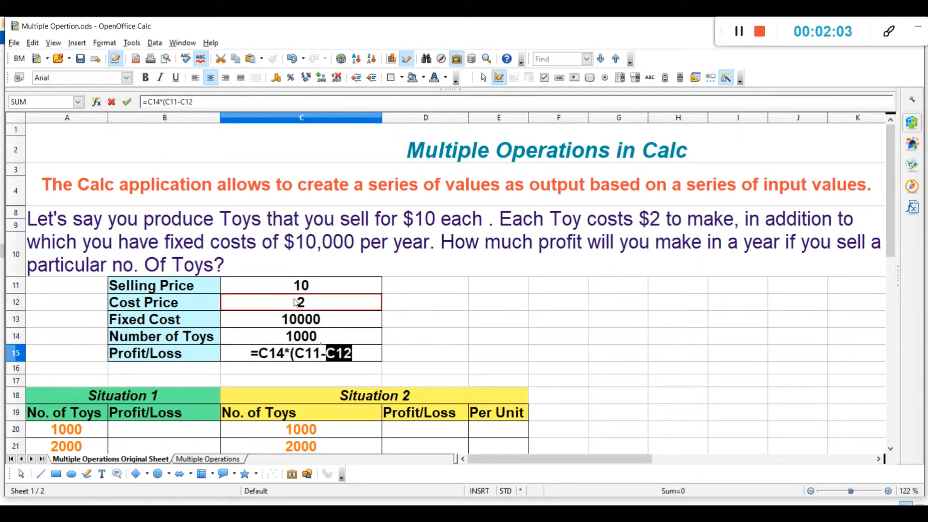
type(")")
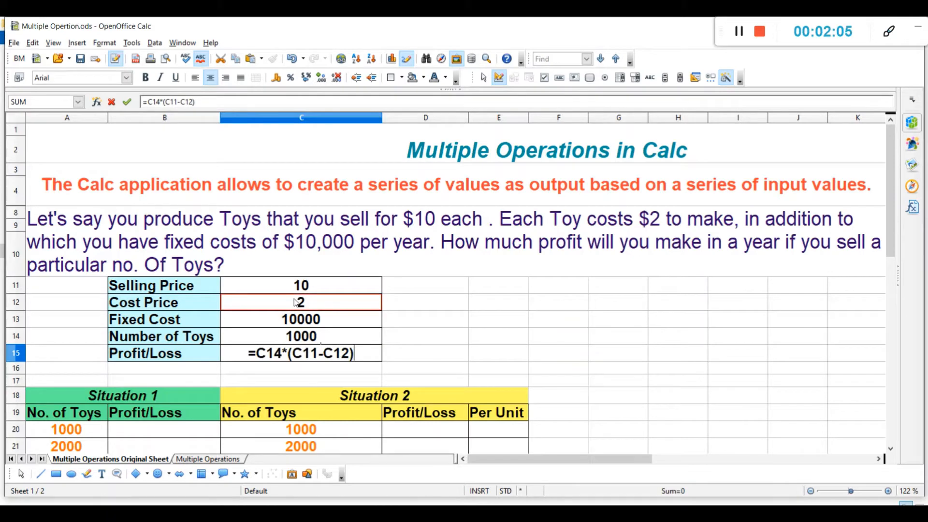
type("-")
left_click(296, 320)
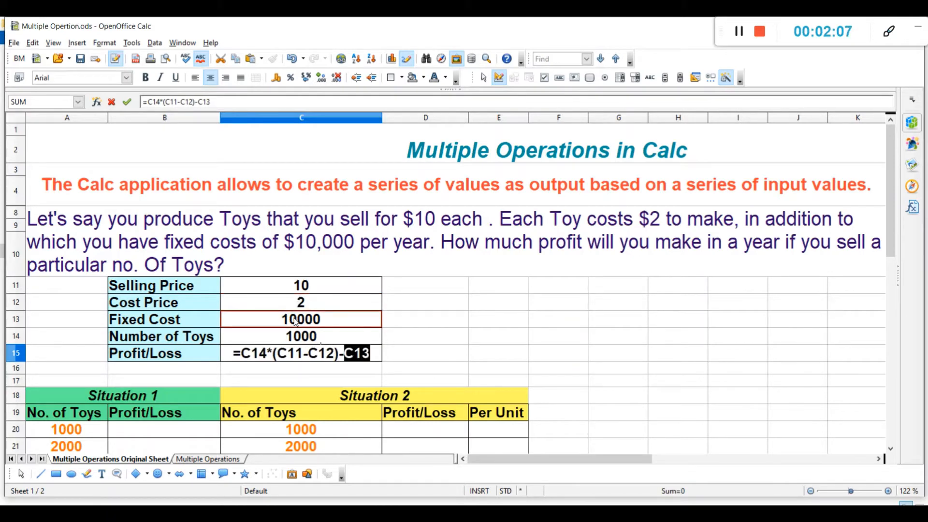
key("Return")
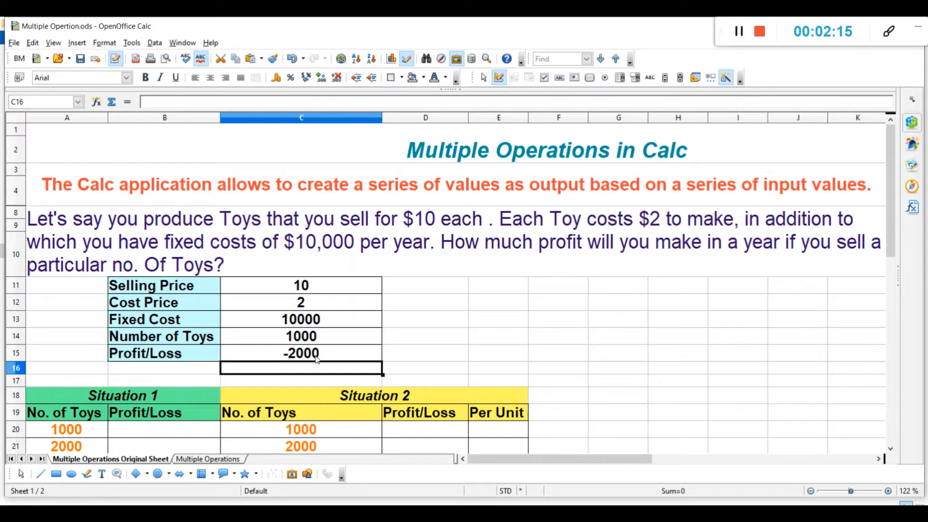
left_click(410, 354)
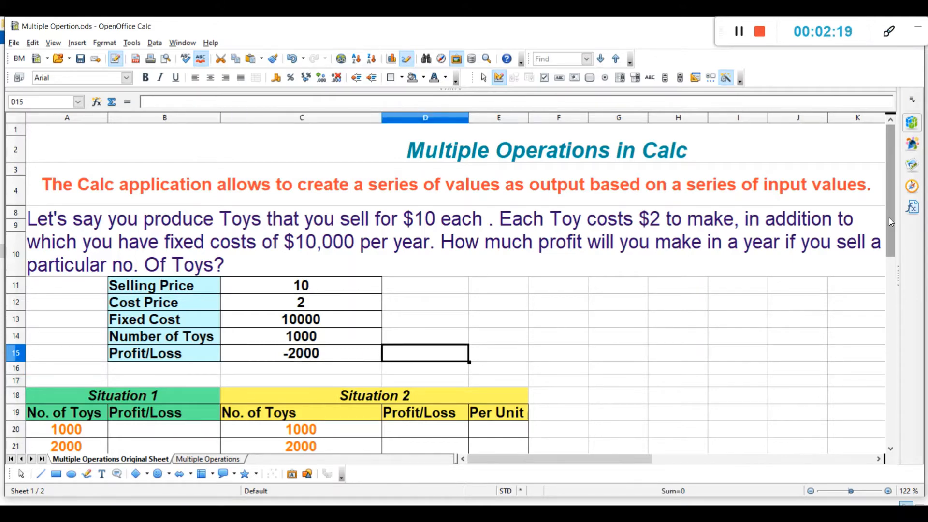
Step: Run Multiple Operations on the Situation 1 range A20:B28, with $C$15 as the formula and $C$14 as the column input cell
left_click_drag(889, 218, 892, 290)
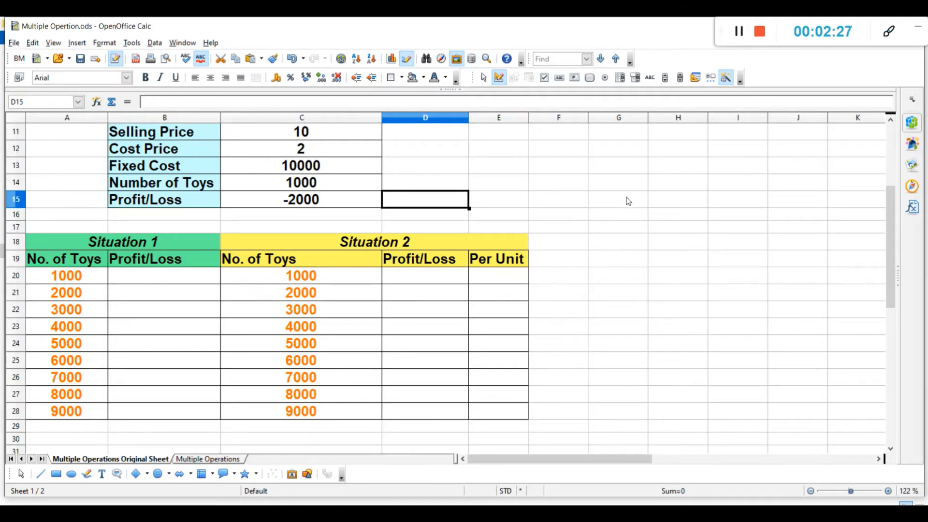
left_click_drag(66, 274, 169, 417)
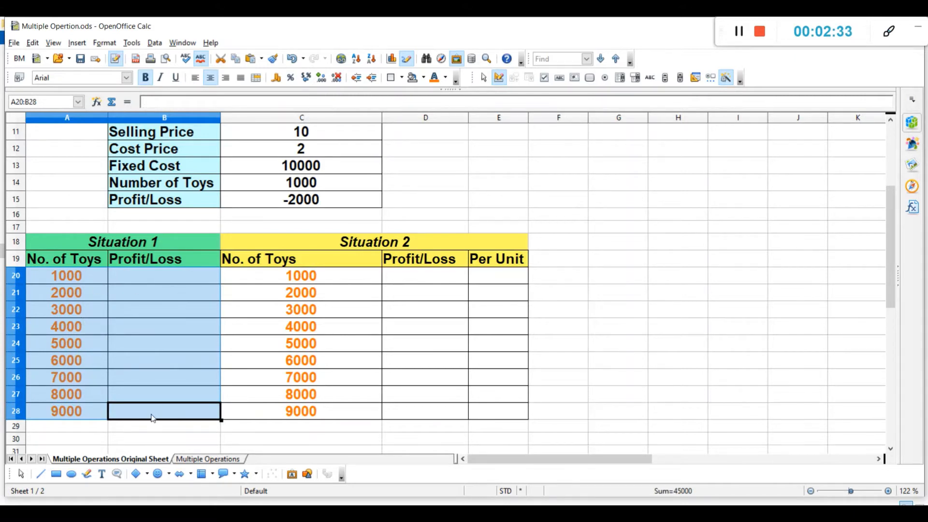
left_click(155, 43)
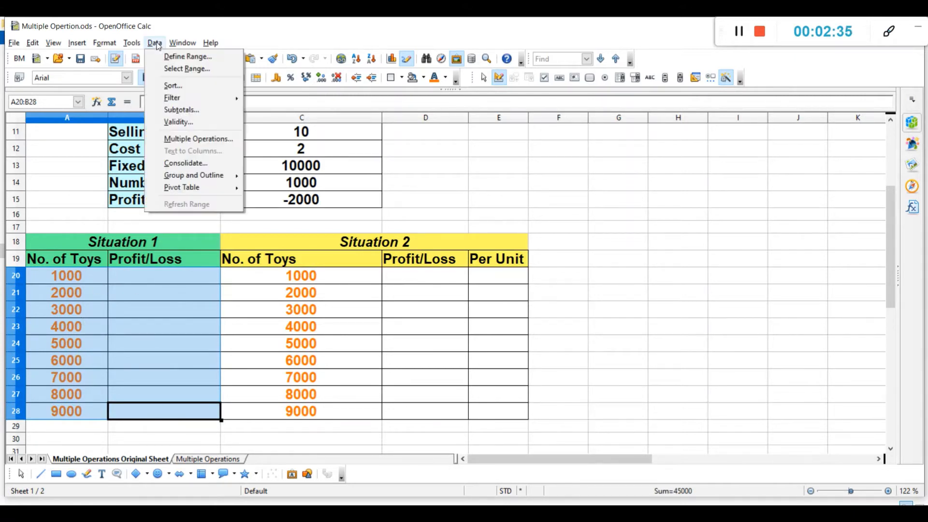
left_click(183, 139)
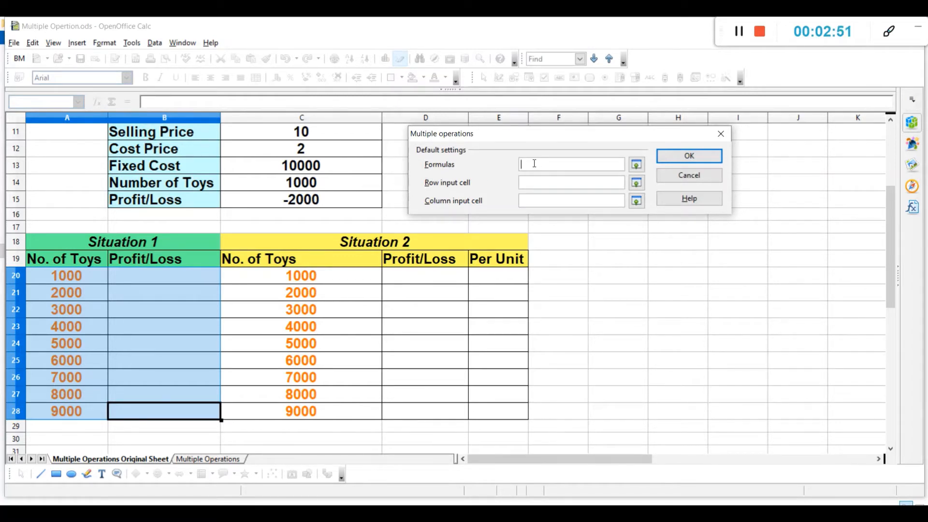
left_click(303, 201)
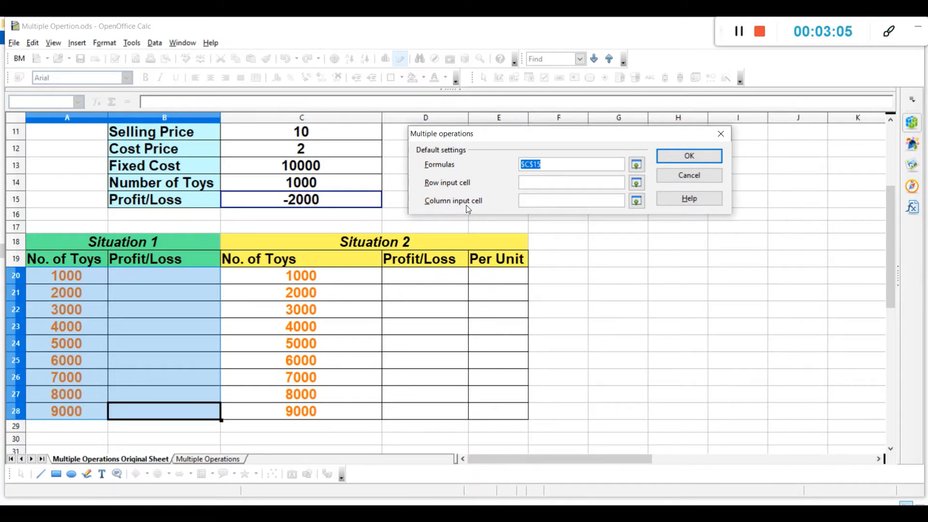
left_click(533, 202)
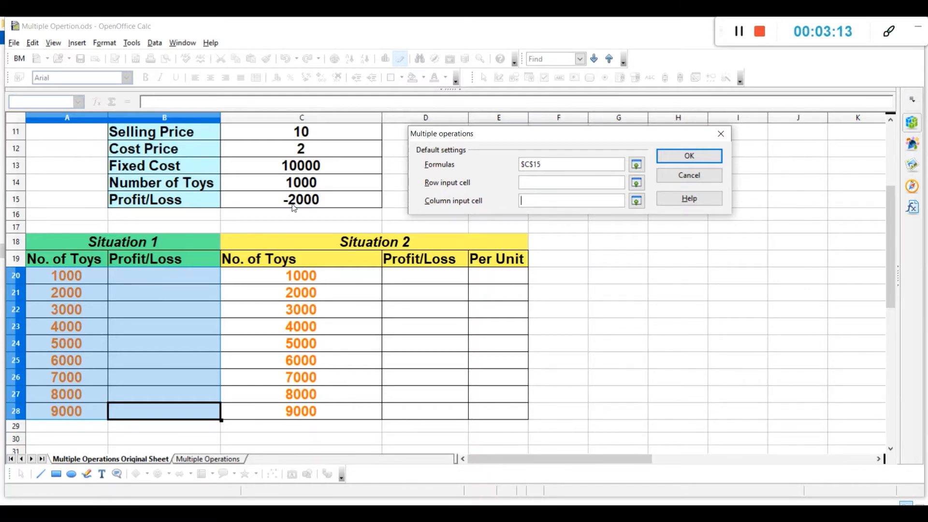
left_click(293, 186)
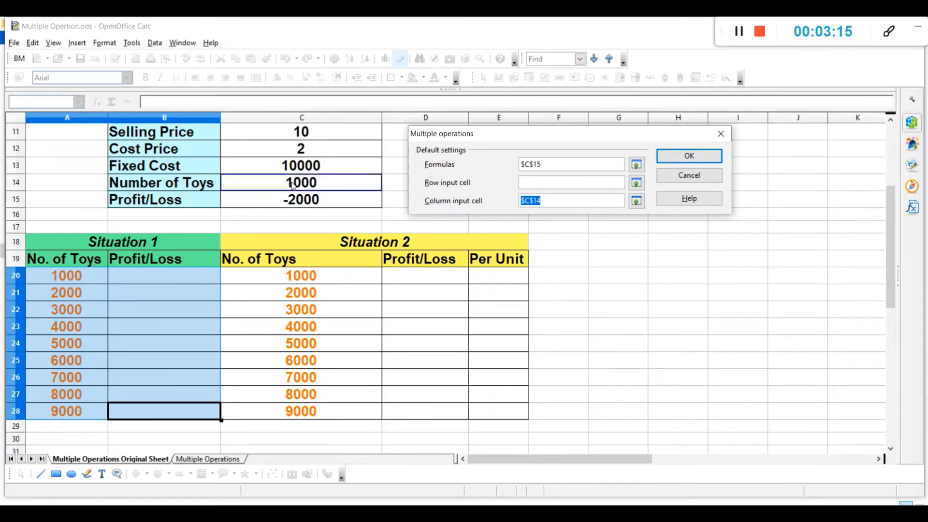
left_click(684, 156)
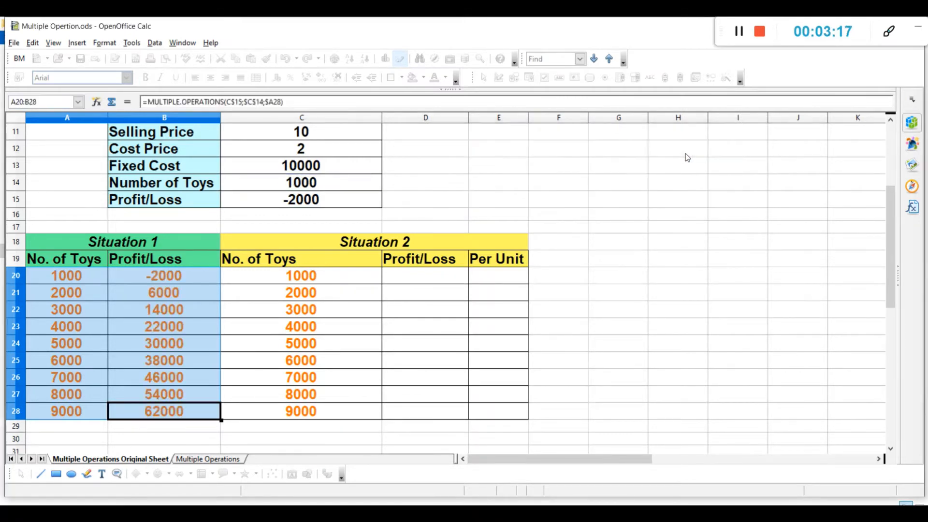
Step: Examine the Situation 1 table, comparing each number of toys in A20:A28 with its profit or loss in B20:B28
left_click(96, 290)
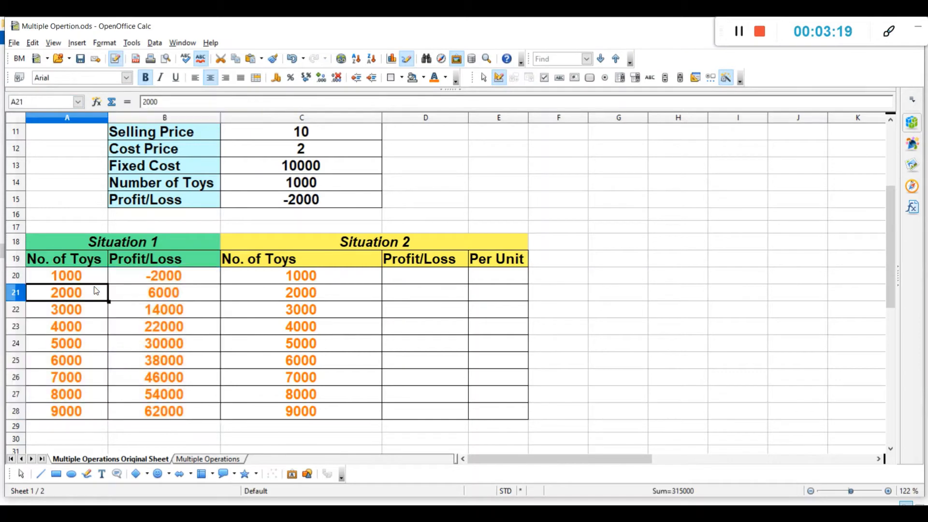
left_click(88, 281)
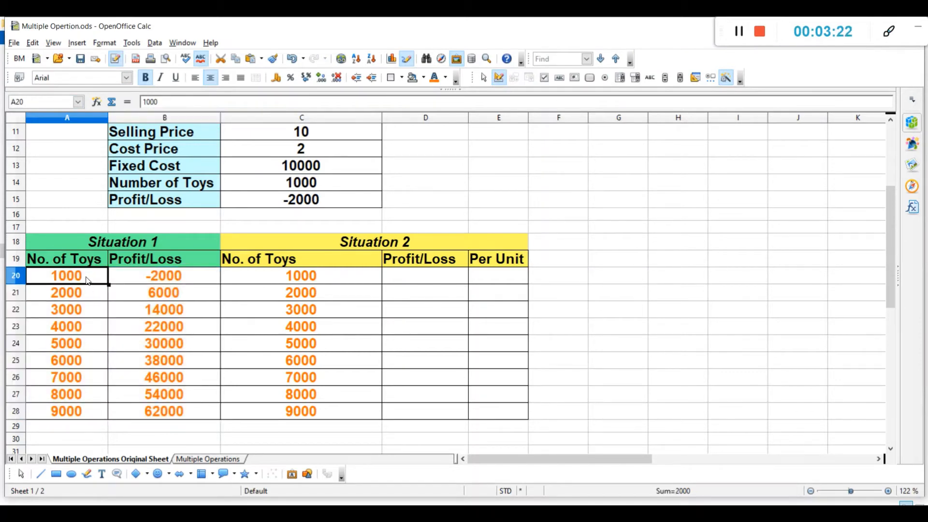
key("Right")
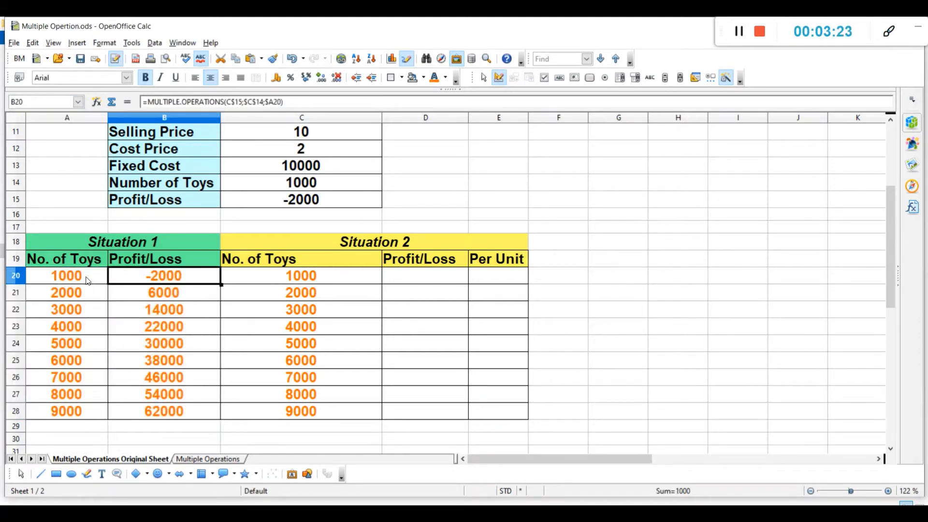
left_click(78, 293)
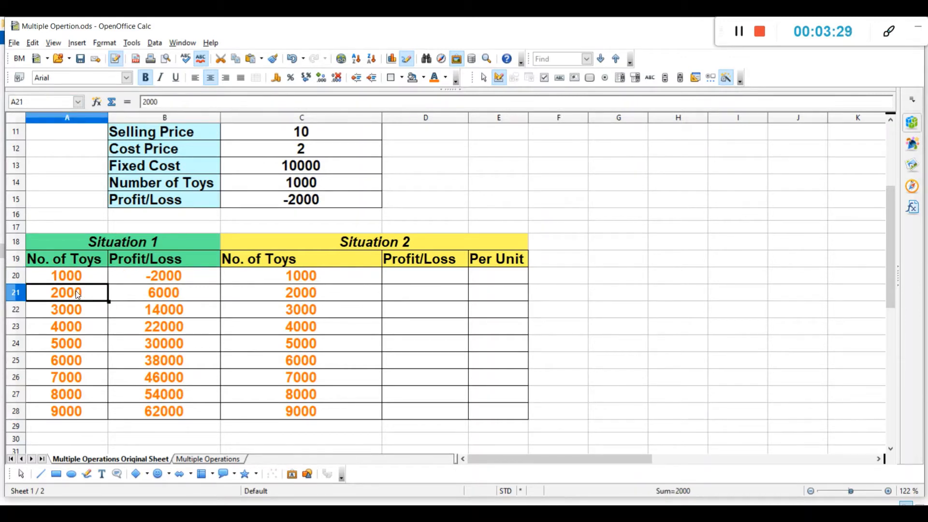
key("Right")
key("Down")
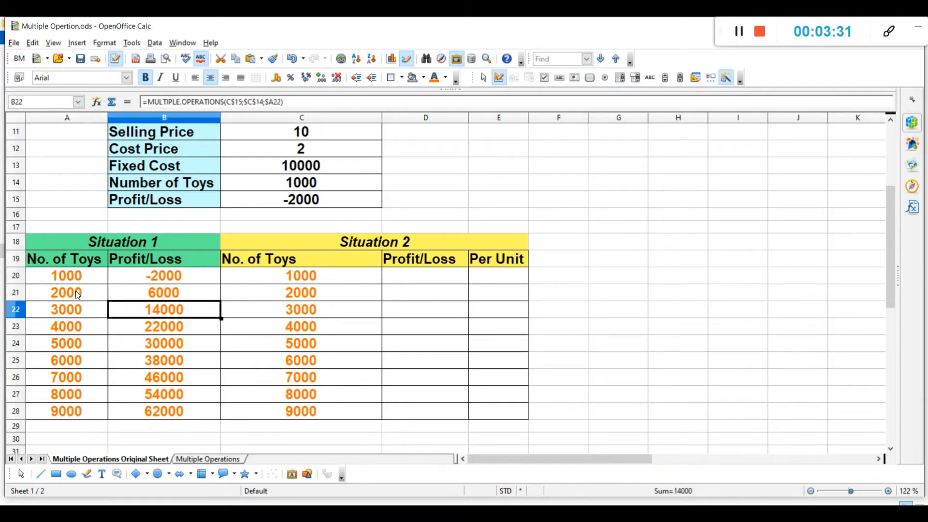
key("Left")
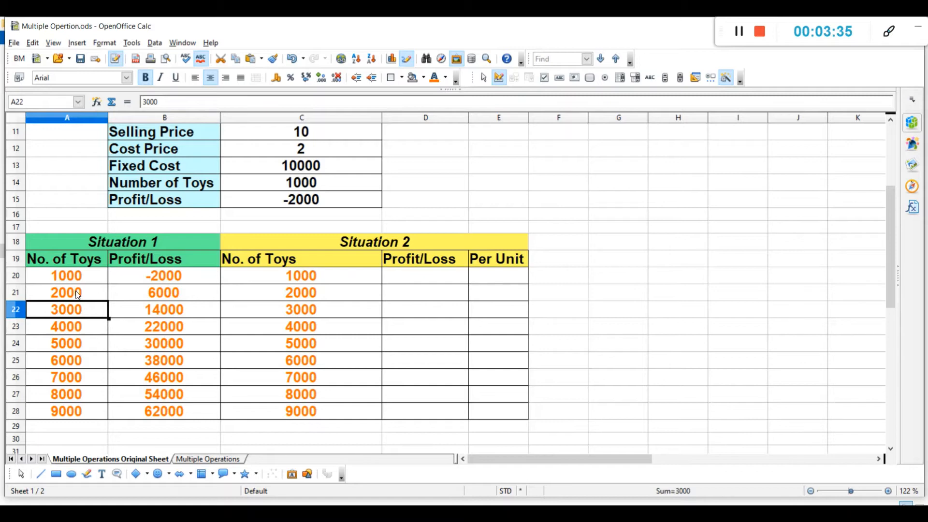
key("Right")
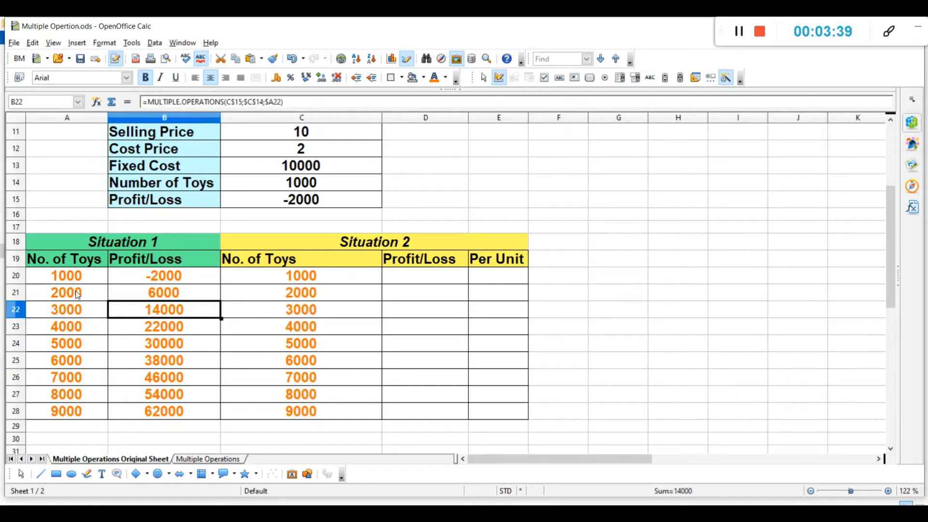
key("Down")
key("Down")
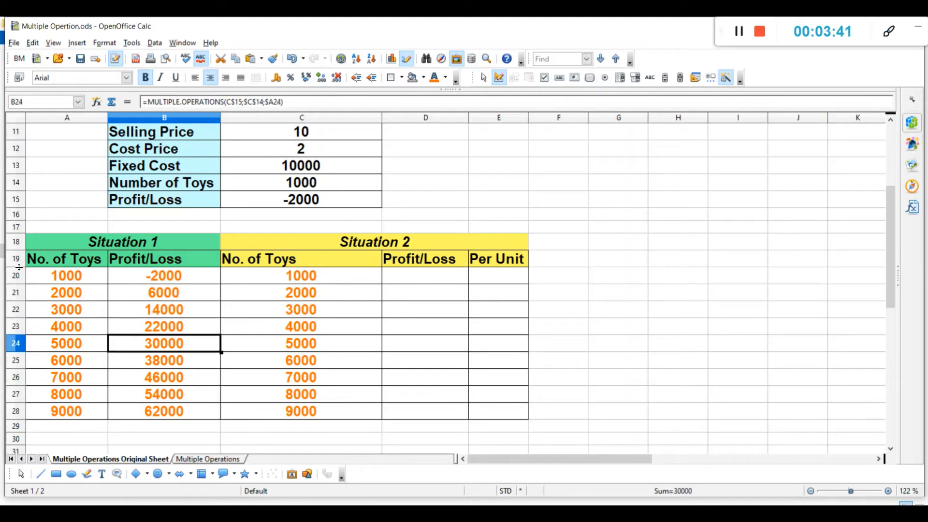
left_click_drag(46, 275, 48, 407)
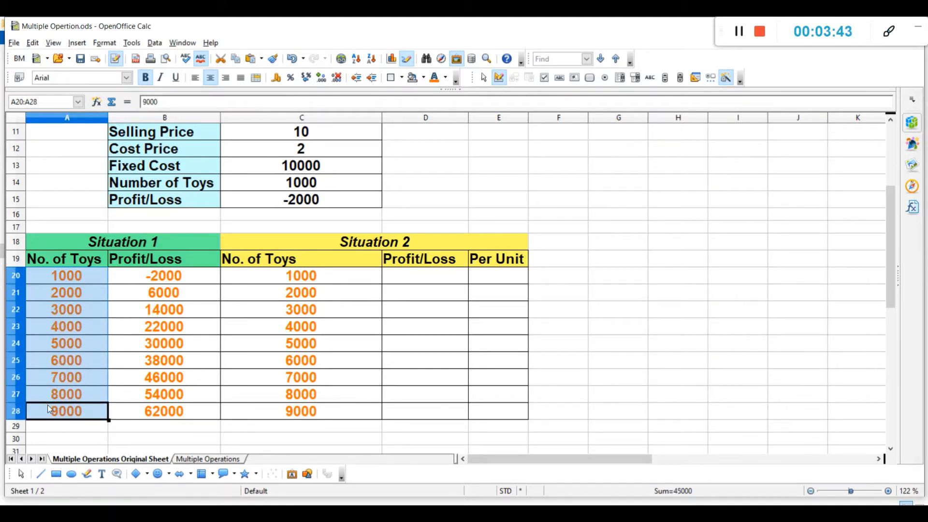
left_click_drag(148, 276, 159, 414)
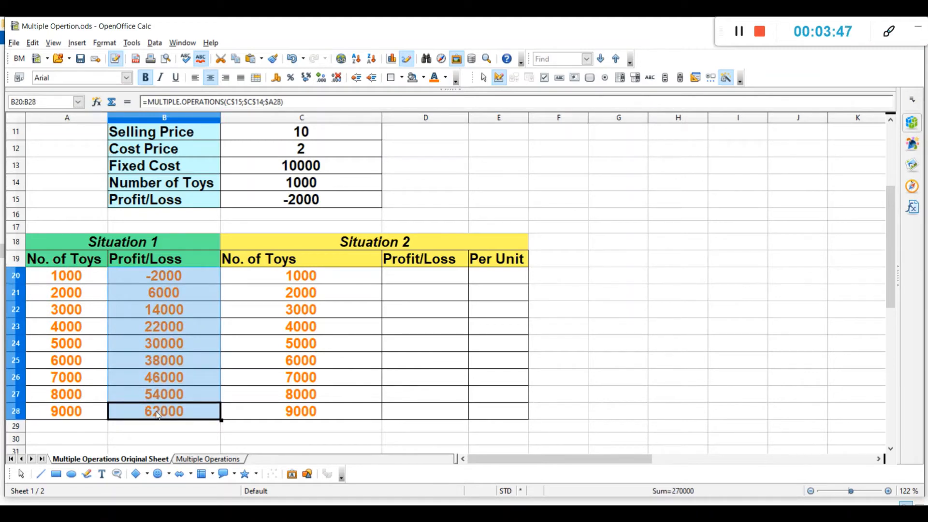
Step: Enter the formula =C15/C14 in D15 to calculate the profit or loss per toy
left_click(406, 203)
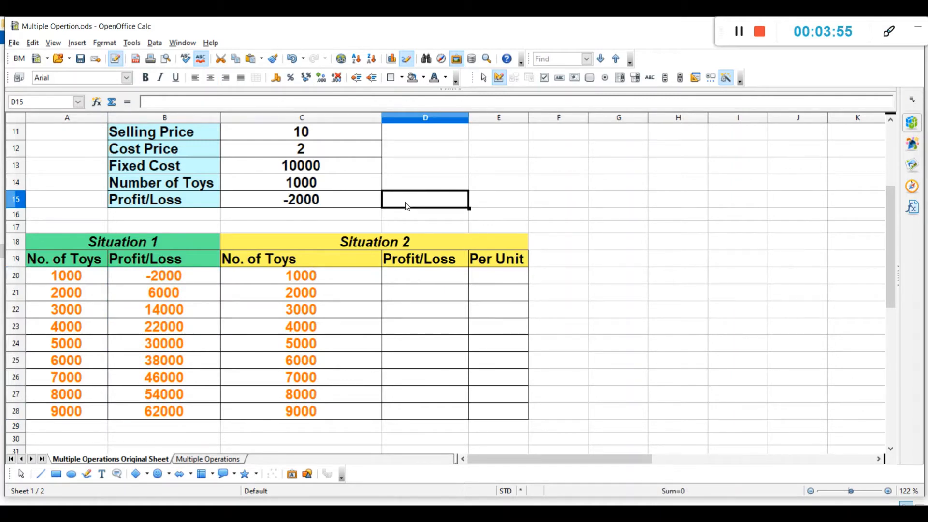
type("=")
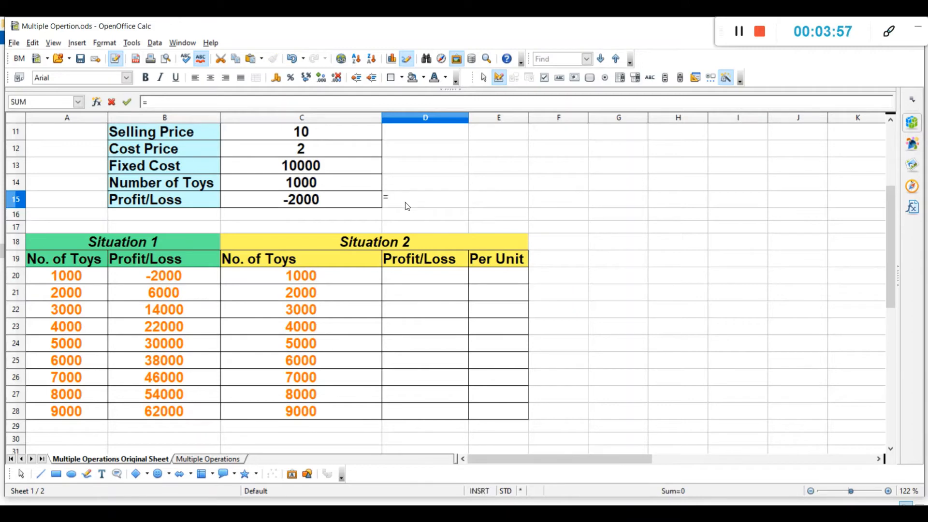
left_click(335, 198)
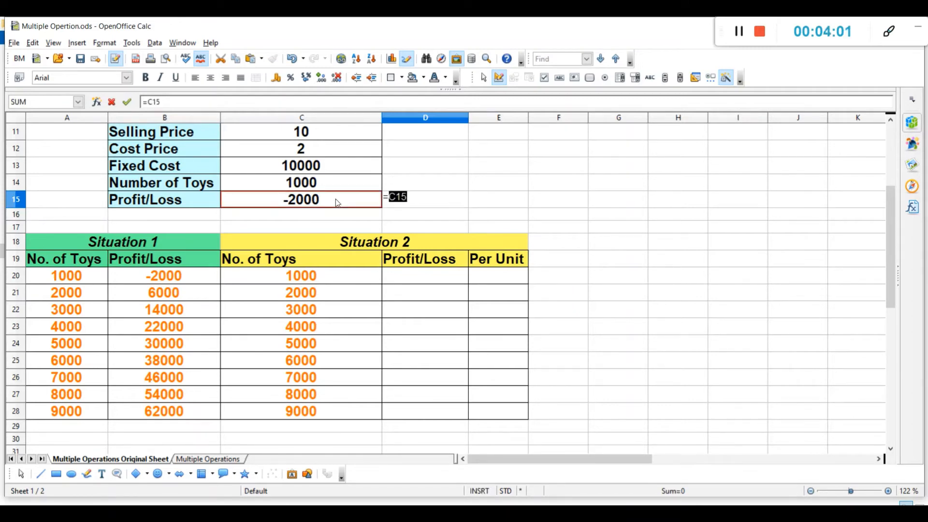
type("/")
left_click(316, 186)
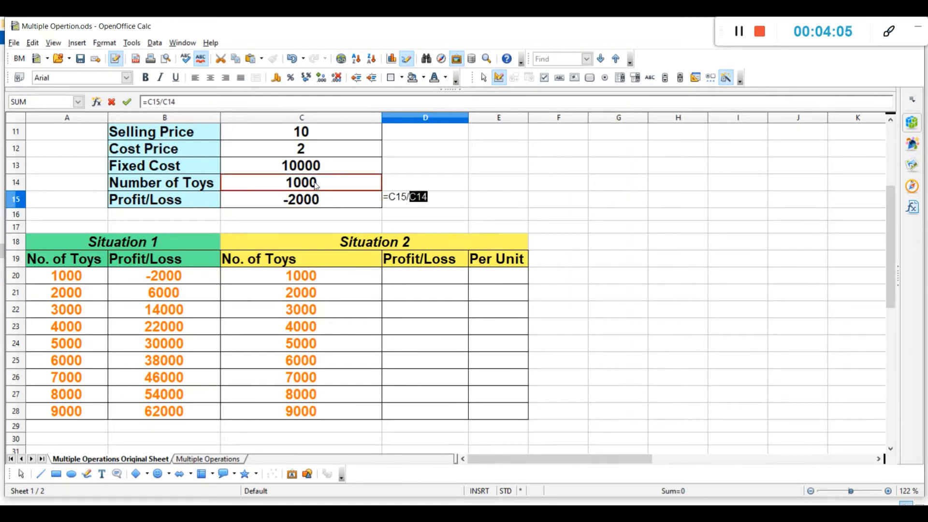
key("Return")
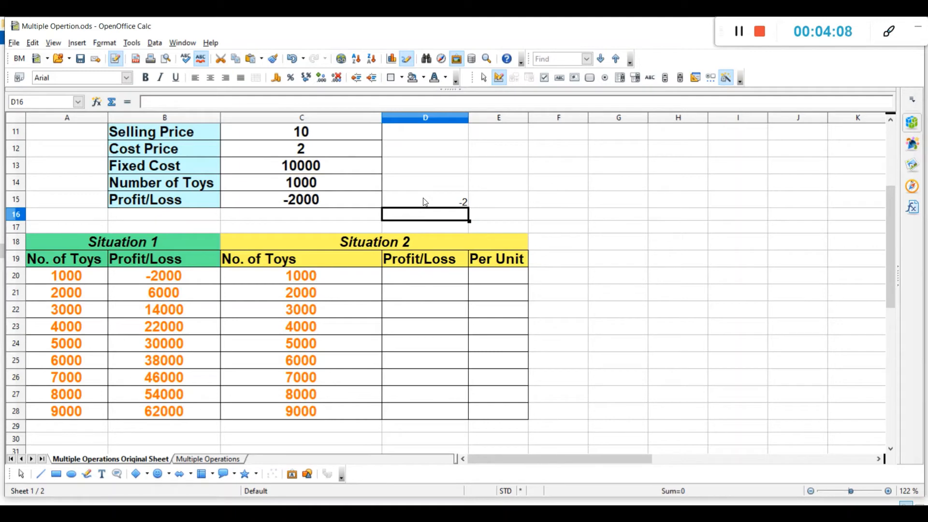
left_click(424, 201)
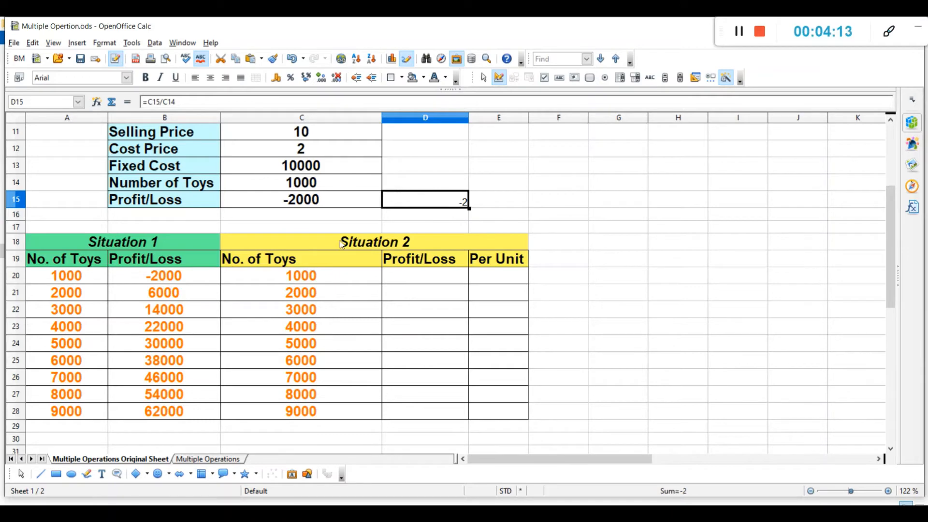
Step: Open Multiple Operations for the Situation 2 range C20:E28
left_click(289, 296)
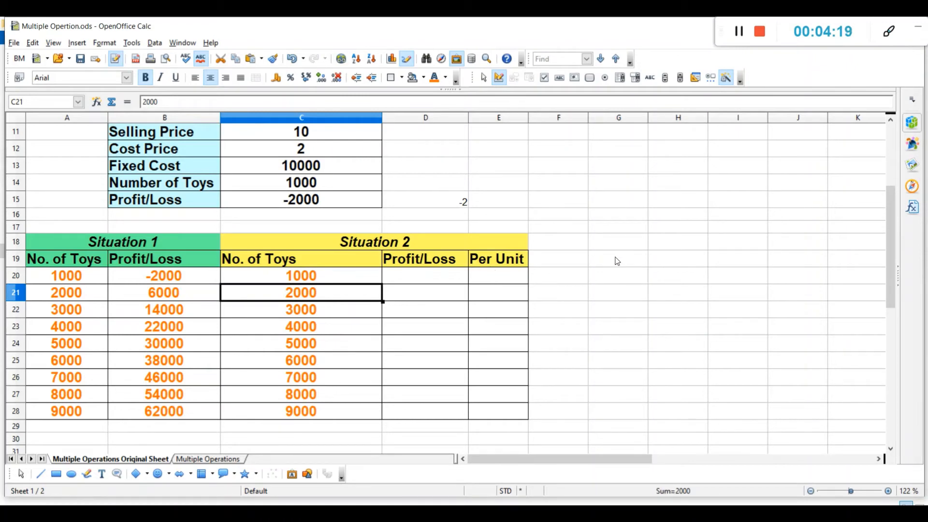
left_click(600, 260)
left_click_drag(338, 276, 507, 390)
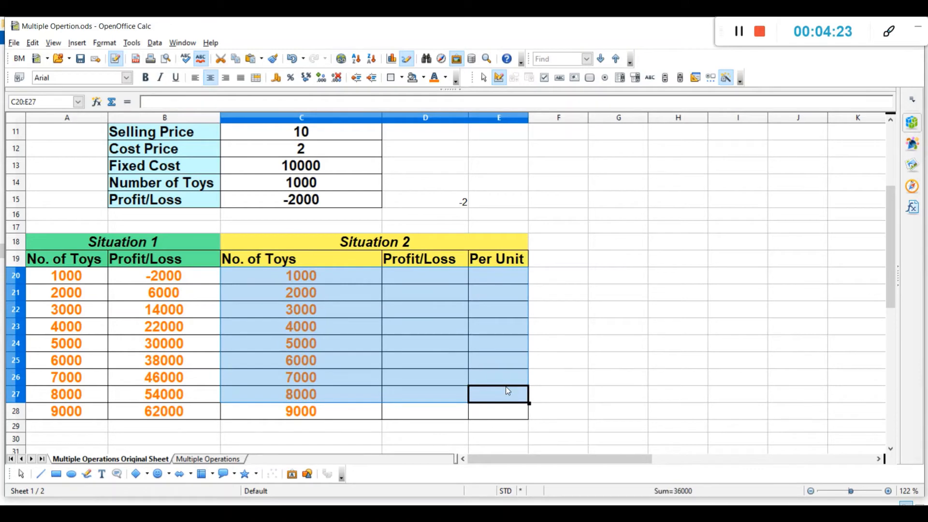
key("shift+Down")
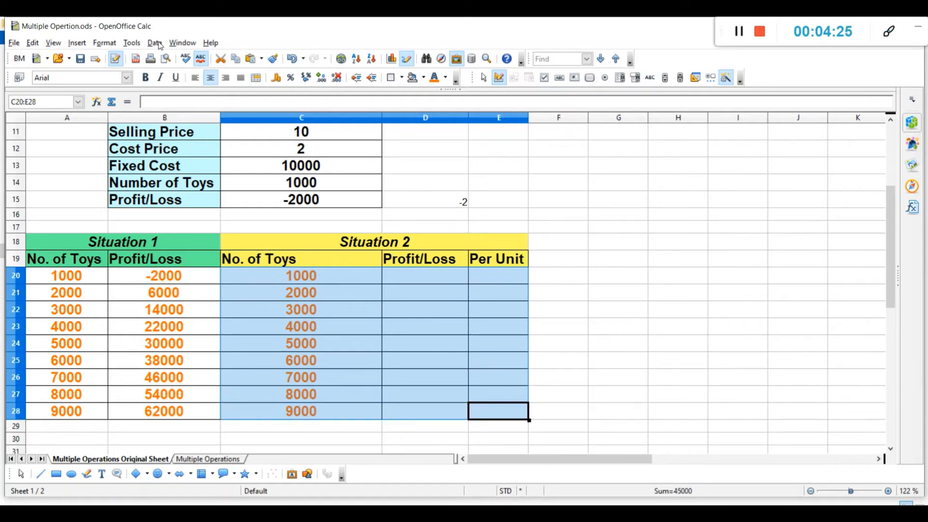
left_click(159, 45)
left_click(184, 139)
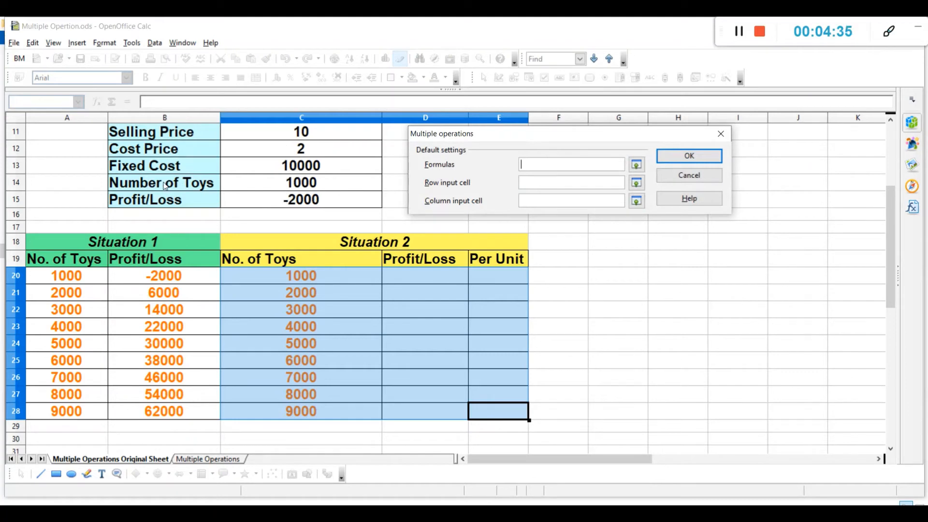
Step: Set the Multiple Operations formulas to the range $C$15:$D$15, covering both the total and the per-unit profit formulas
left_click(286, 203)
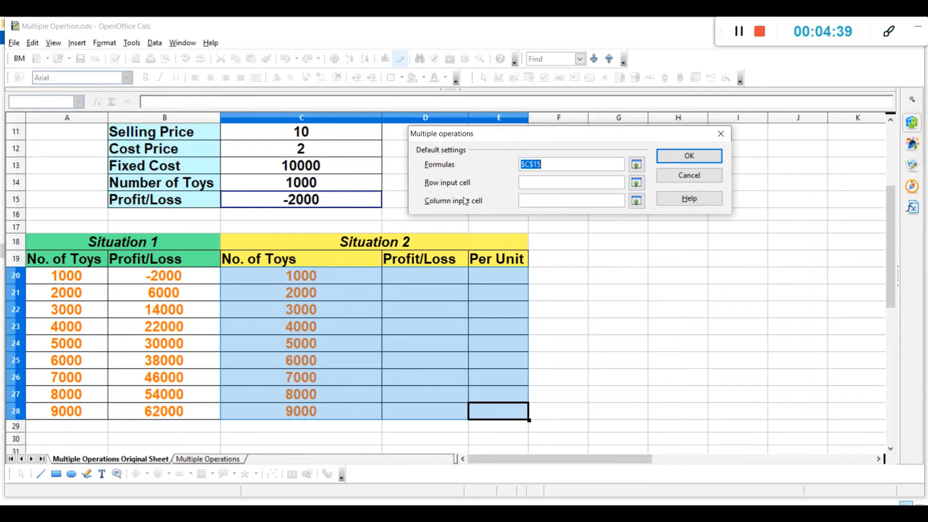
left_click(527, 200)
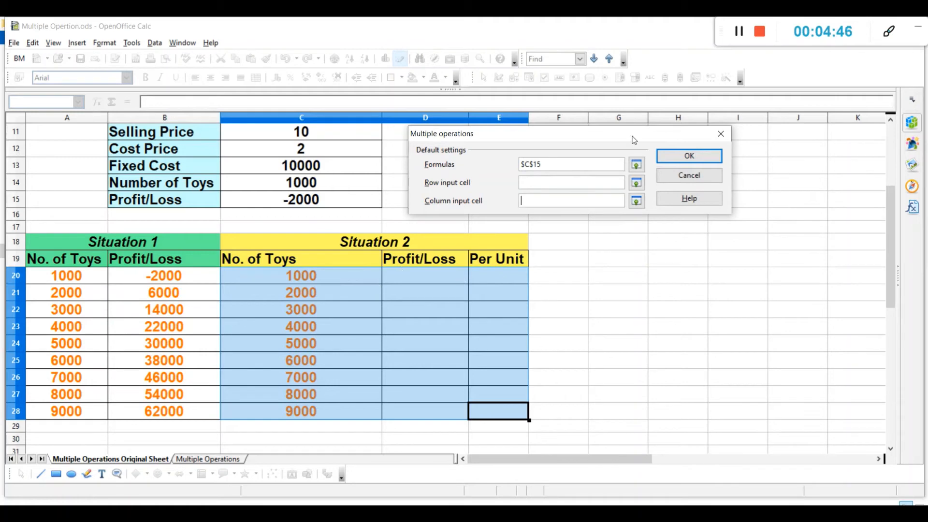
left_click_drag(585, 137, 684, 140)
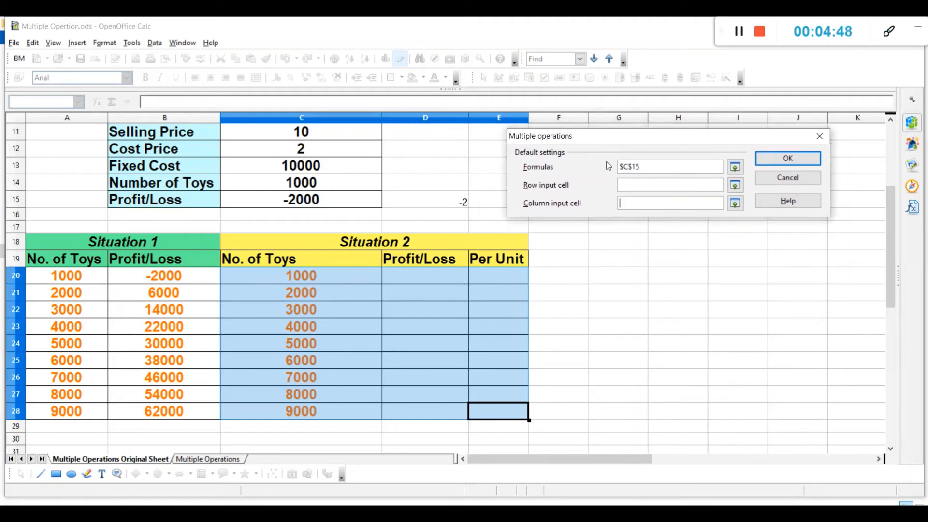
left_click(644, 165)
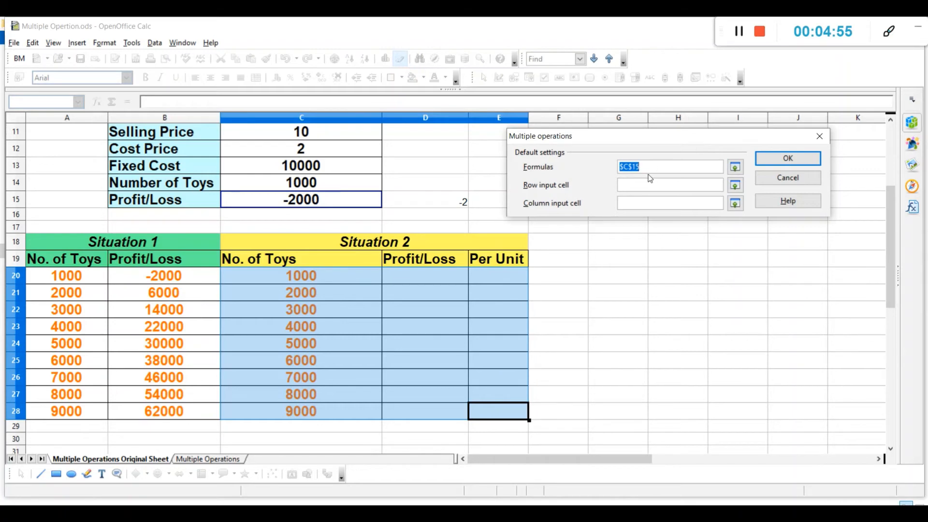
key("BackSpace")
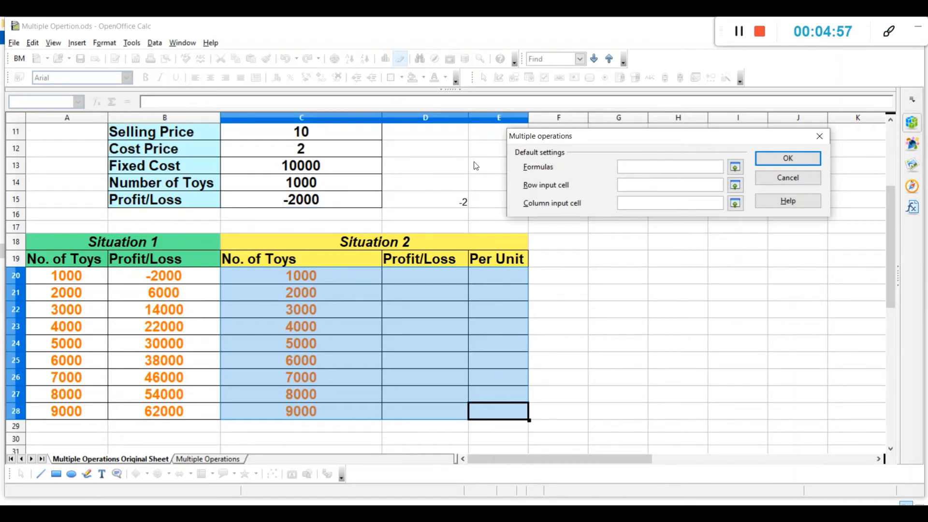
left_click(341, 198)
left_click_drag(341, 197, 454, 199)
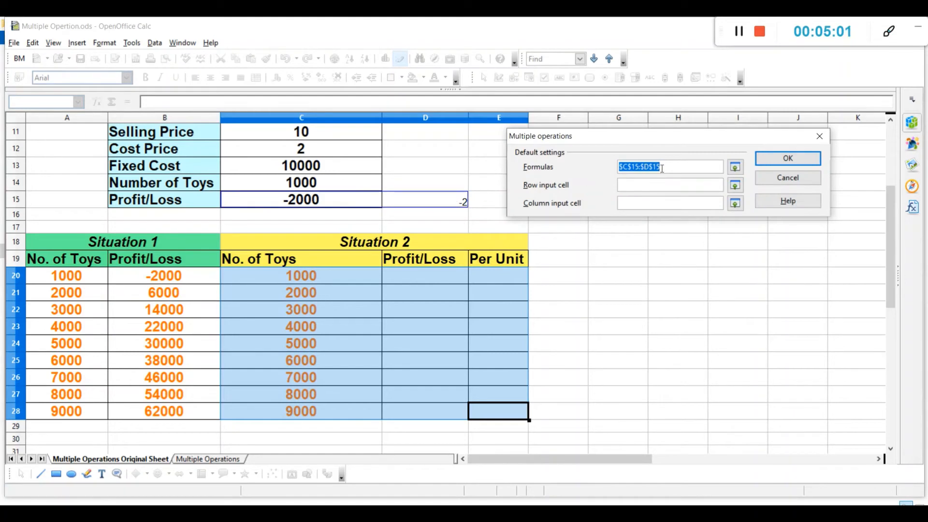
left_click(677, 168)
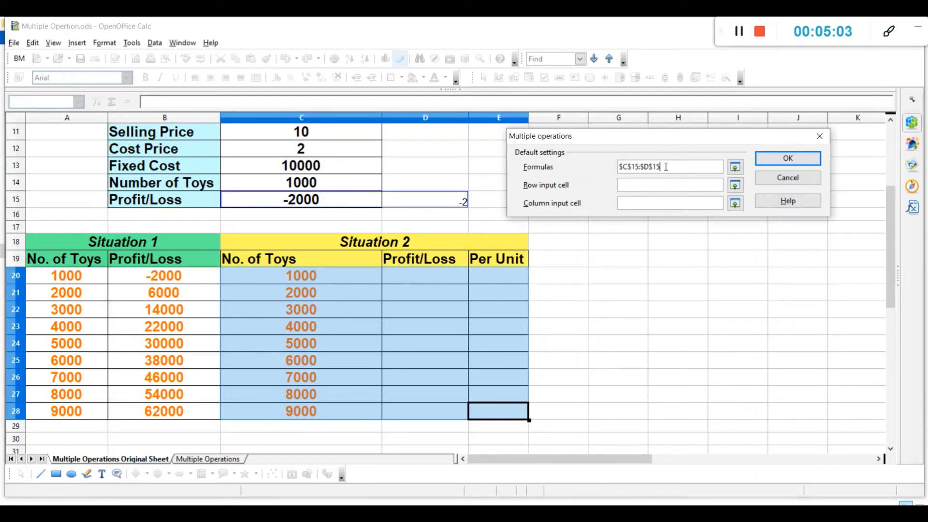
Step: Set the column input cell to $C$14 and apply Multiple Operations to fill the Situation 2 Profit/Loss and Per Unit columns
left_click(629, 202)
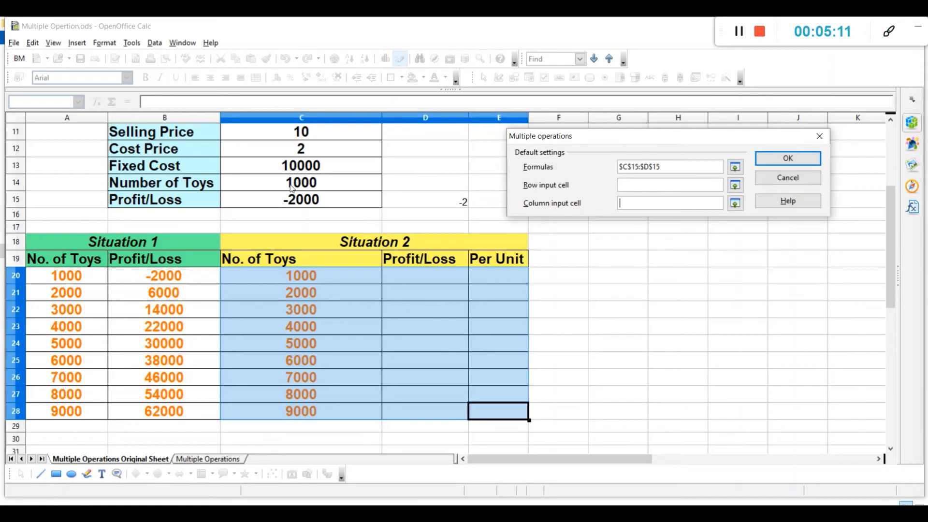
left_click(298, 184)
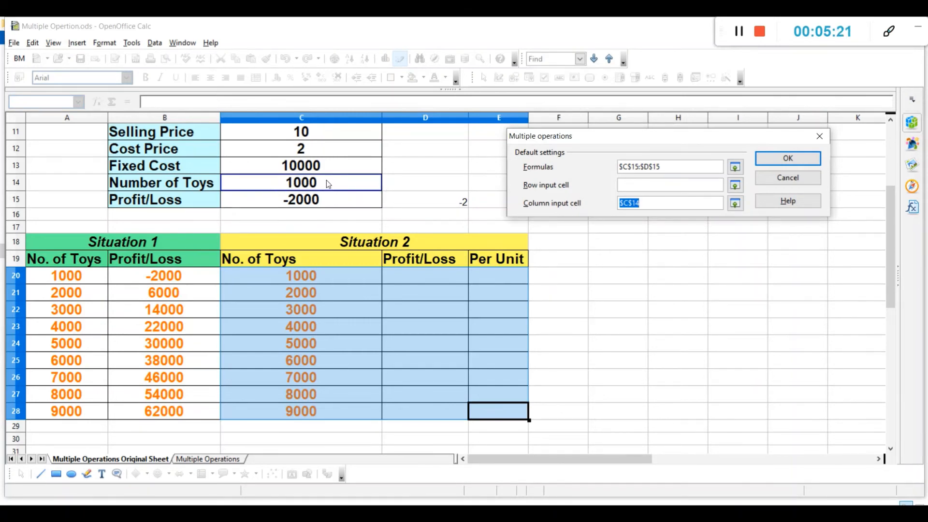
left_click(787, 159)
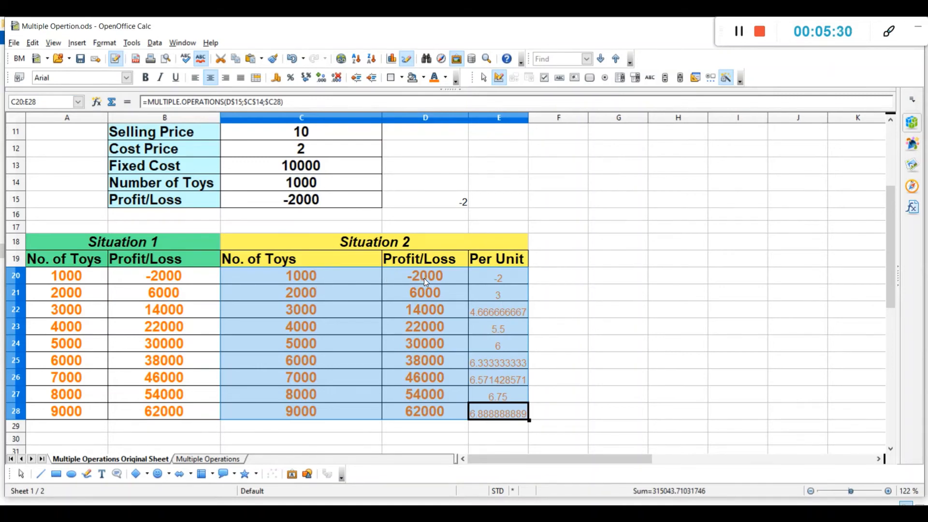
left_click(511, 281)
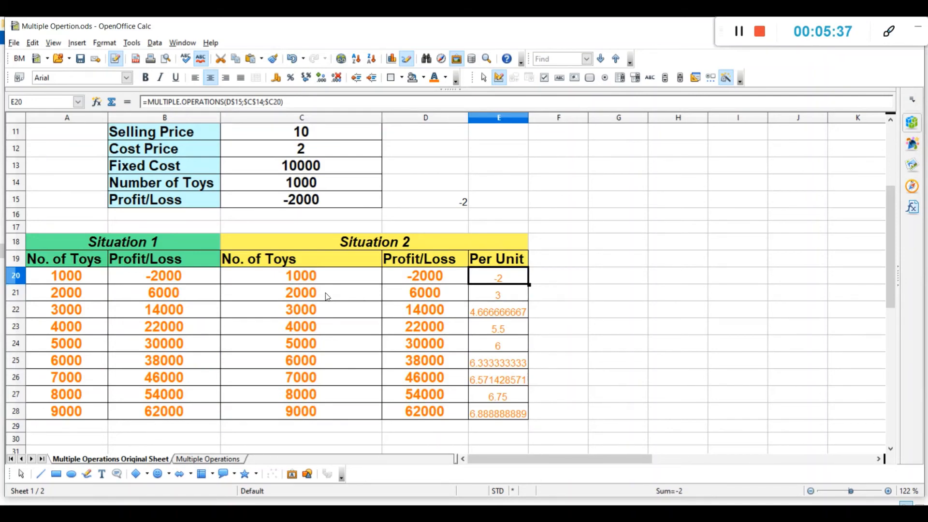
left_click(426, 292)
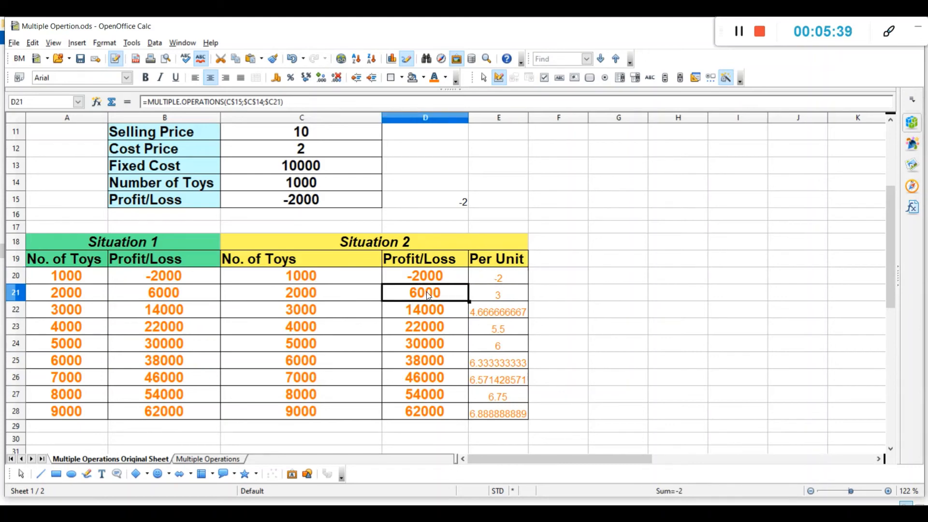
left_click(508, 299)
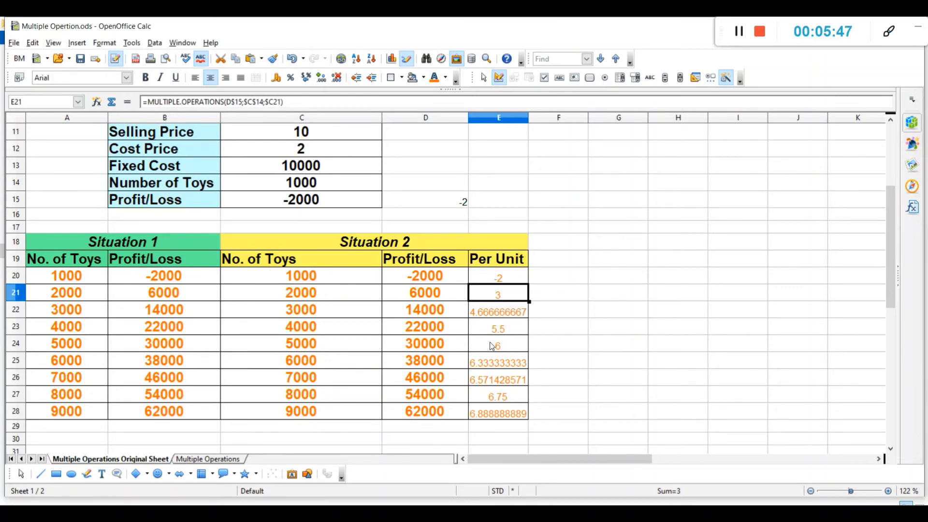
Step: Enter the toy quantities 1000, 2000, 3000, 4000 and 5000 across row 19 in F19:J19
left_click_drag(891, 251, 890, 240)
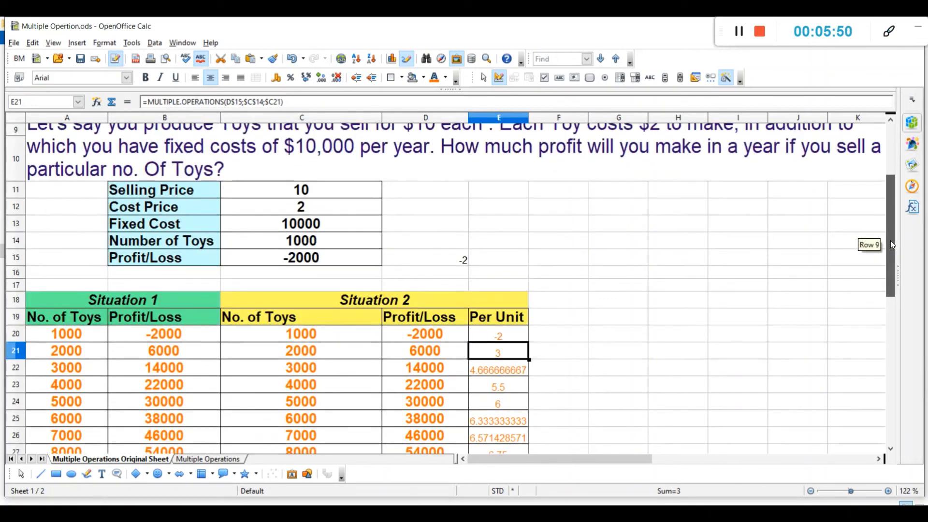
left_click(557, 321)
type("1")
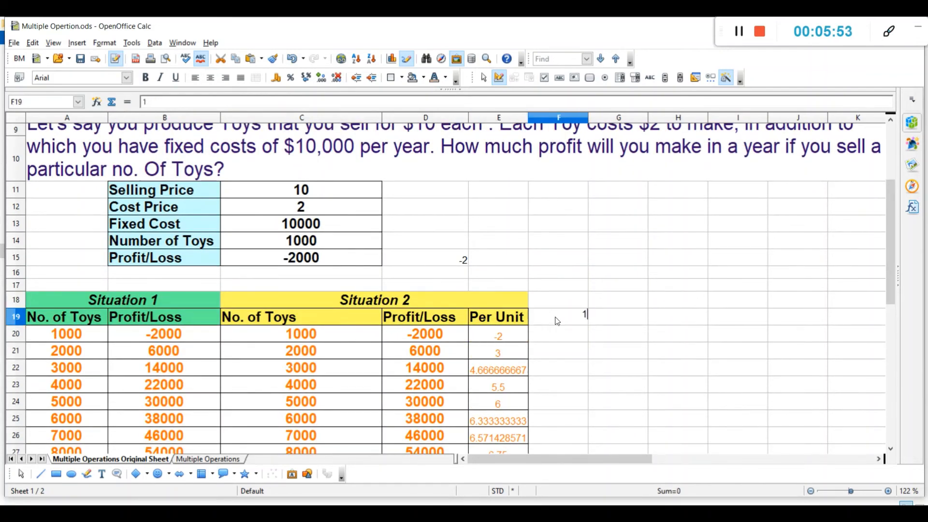
type("000")
key("Tab")
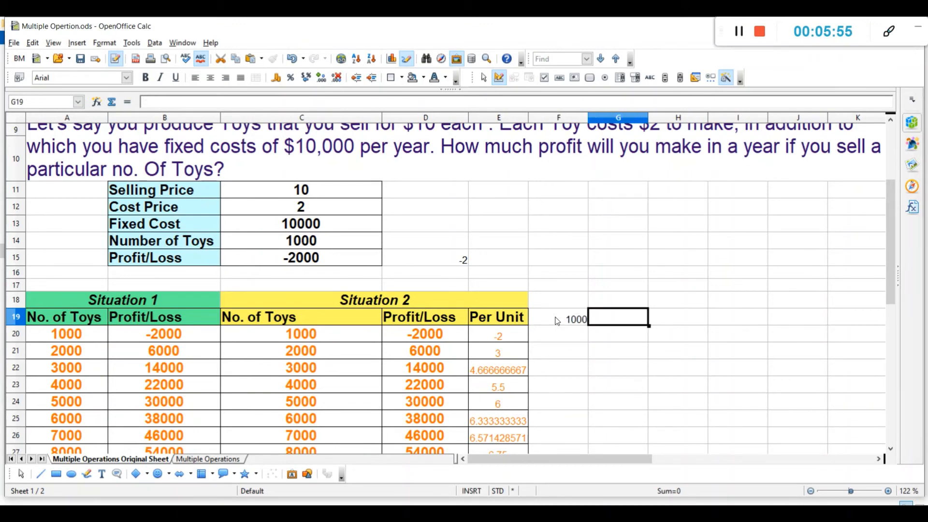
type("2000")
key("Tab")
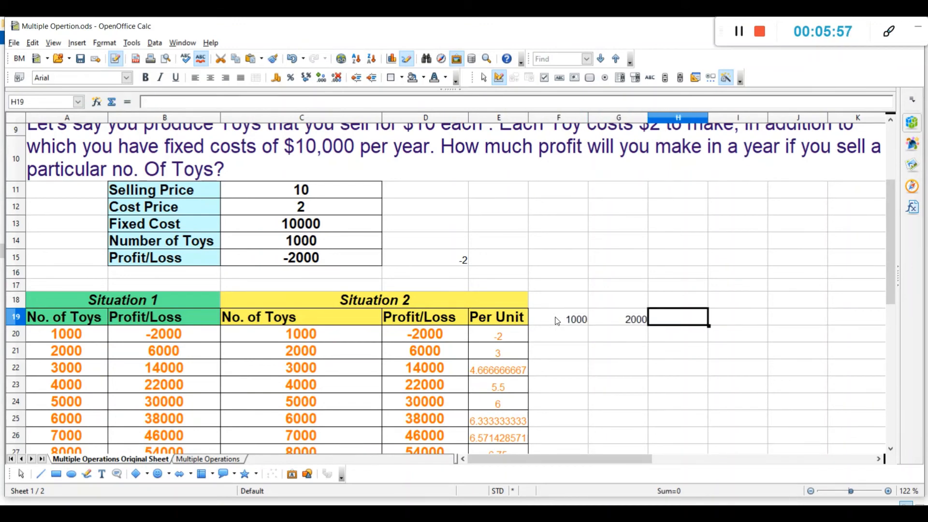
type("3000")
key("Tab")
type("4000")
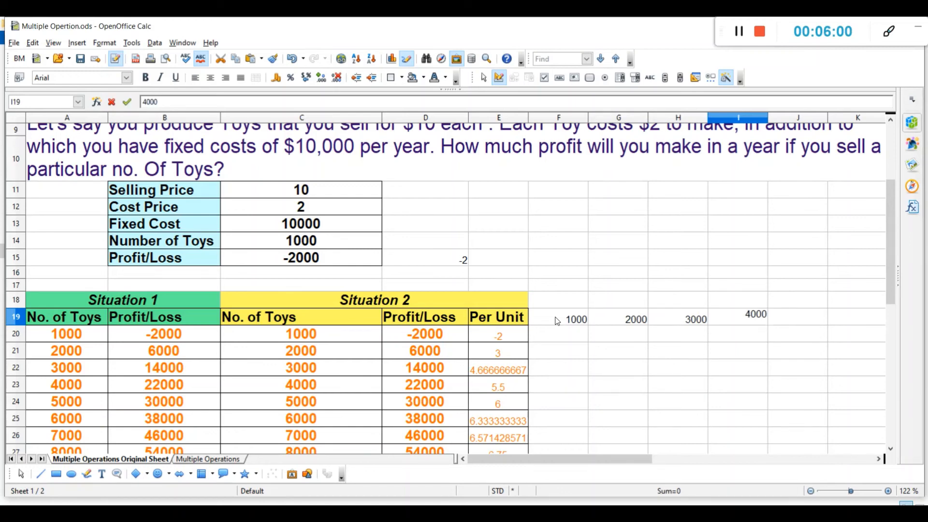
key("Tab")
type("5000")
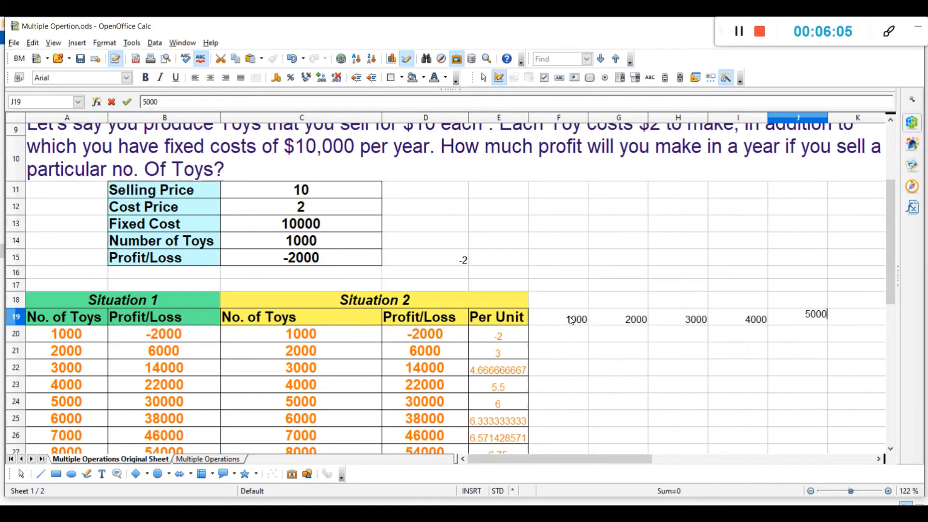
Step: Open Multiple Operations for the range F19:J20 and set its formula to the total Profit/Loss cell $C$15
left_click_drag(571, 321, 792, 342)
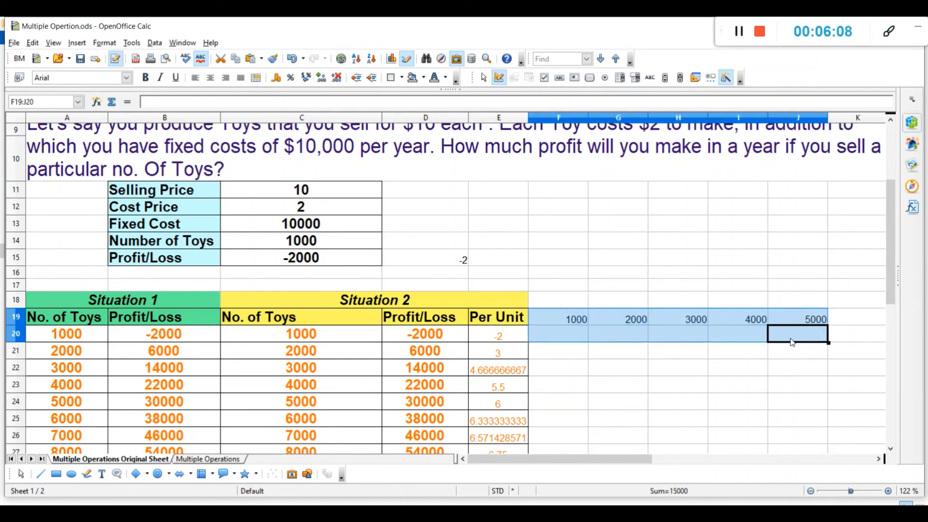
left_click(155, 43)
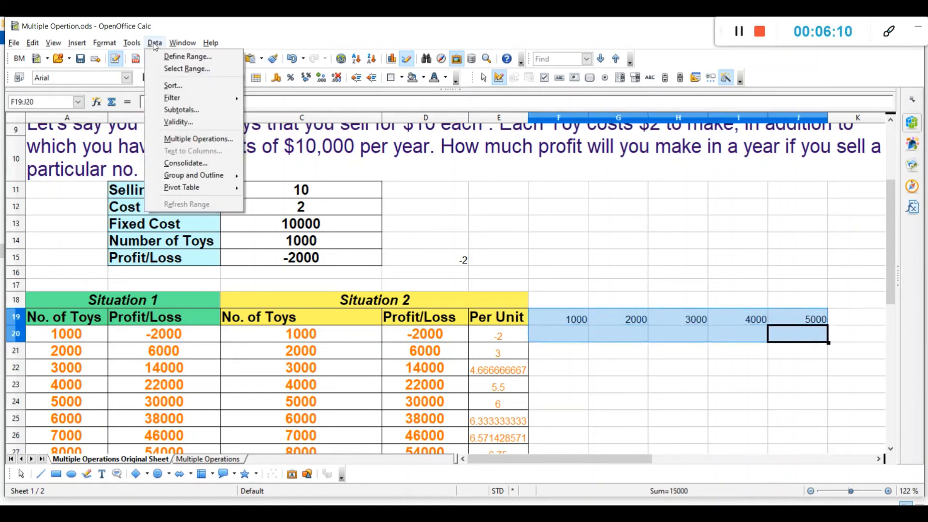
left_click(185, 141)
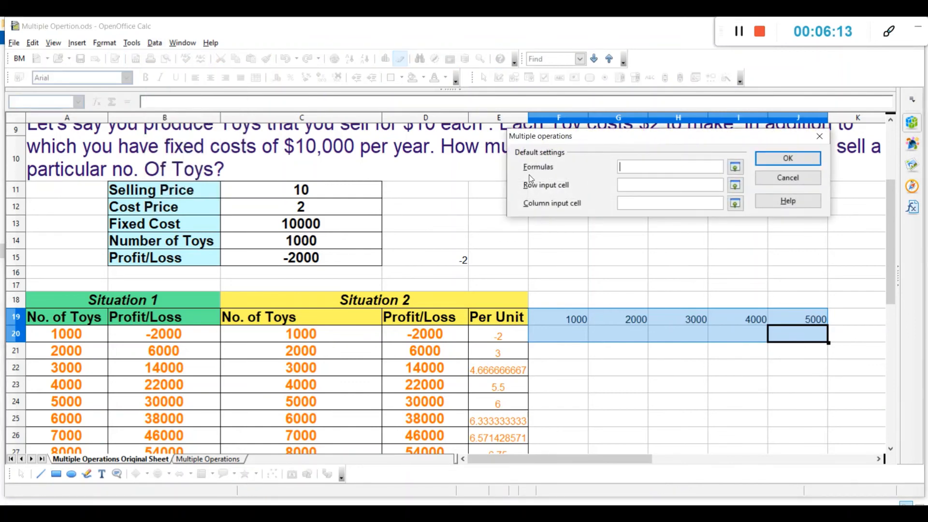
left_click(306, 261)
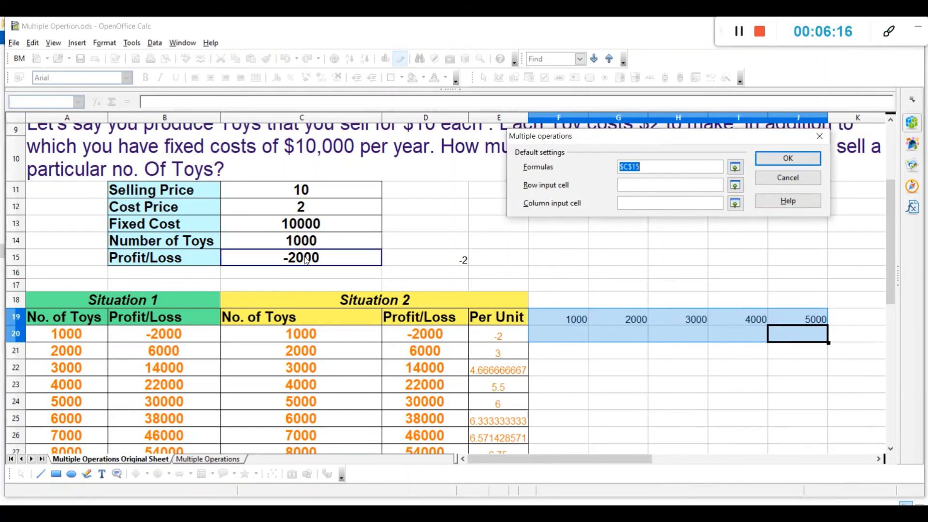
Step: Set the row input cell to $C$14 and apply Multiple Operations to fill the profit/loss results in F20:J20
left_click(626, 183)
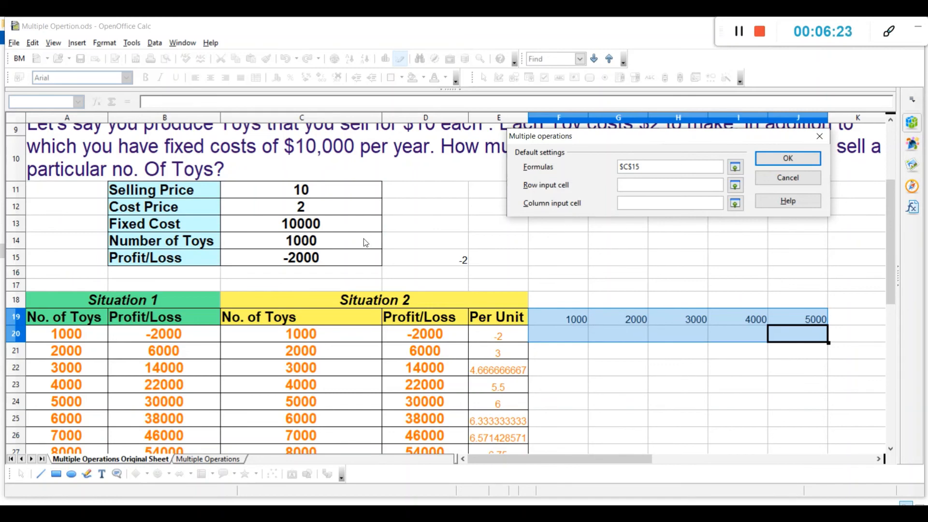
left_click(310, 245)
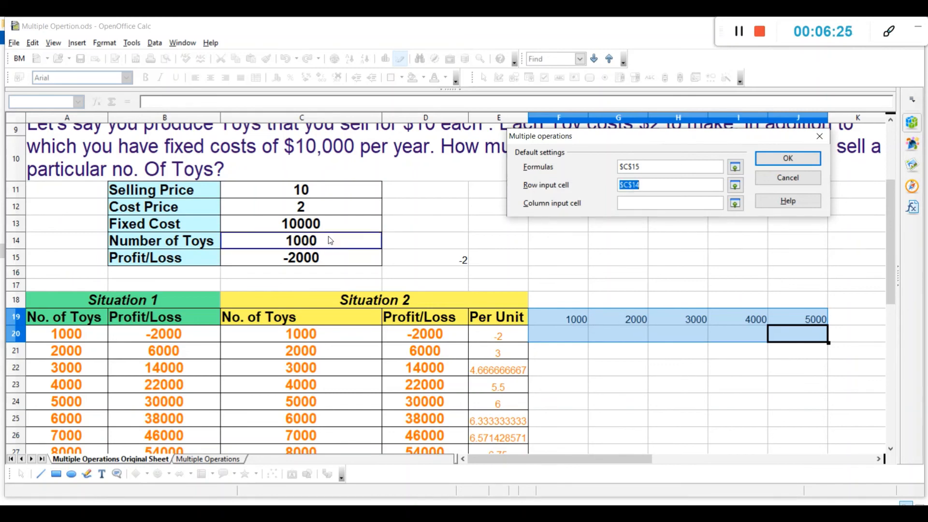
left_click(651, 187)
left_click(795, 158)
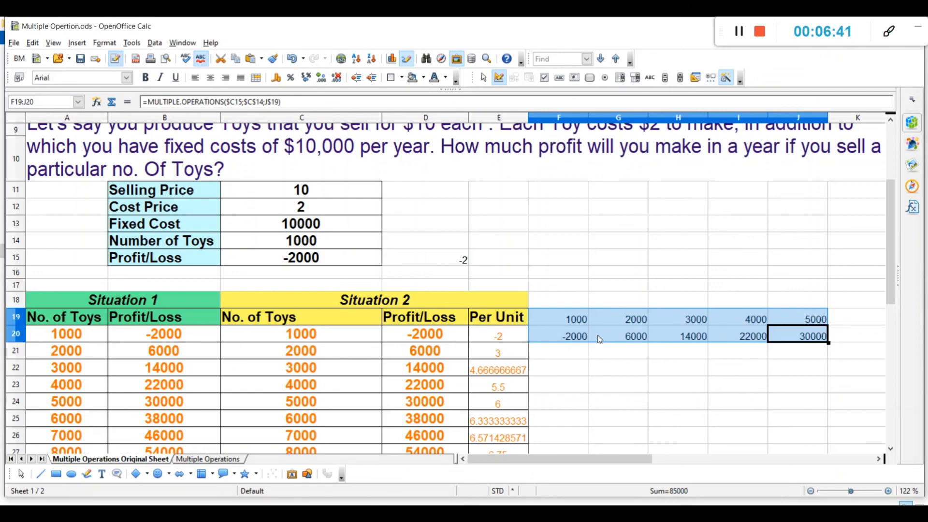
left_click(157, 47)
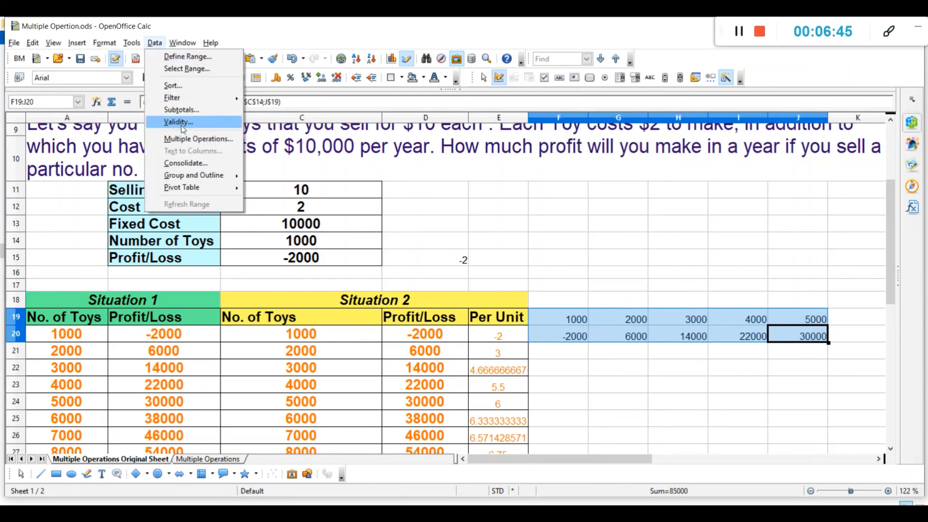
left_click(193, 138)
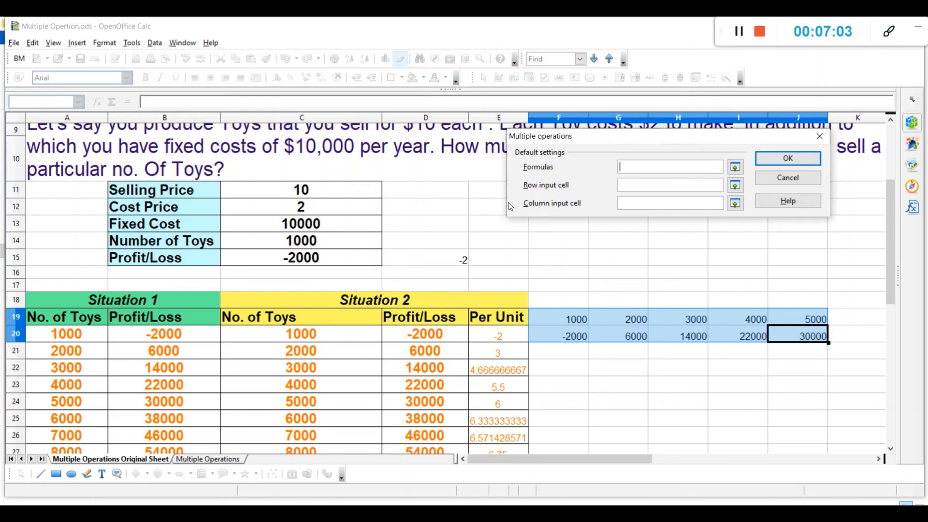
left_click(793, 163)
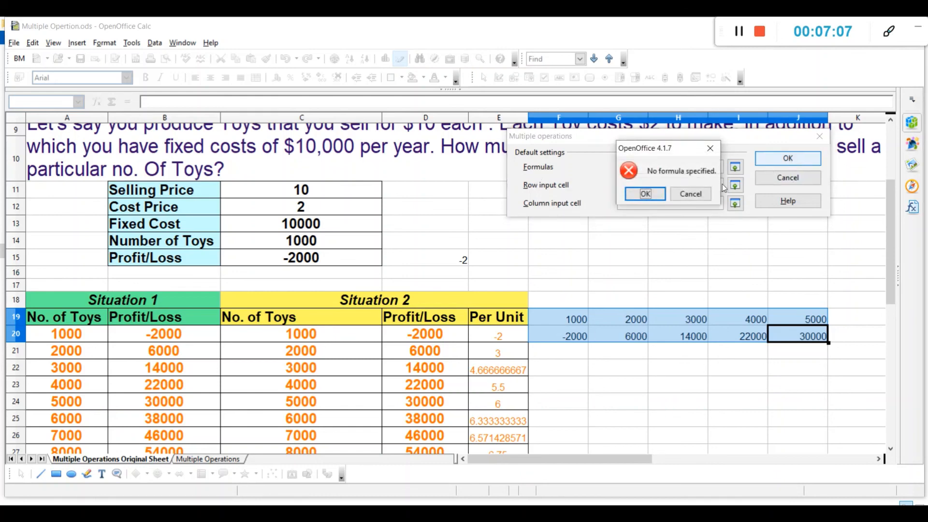
left_click(698, 195)
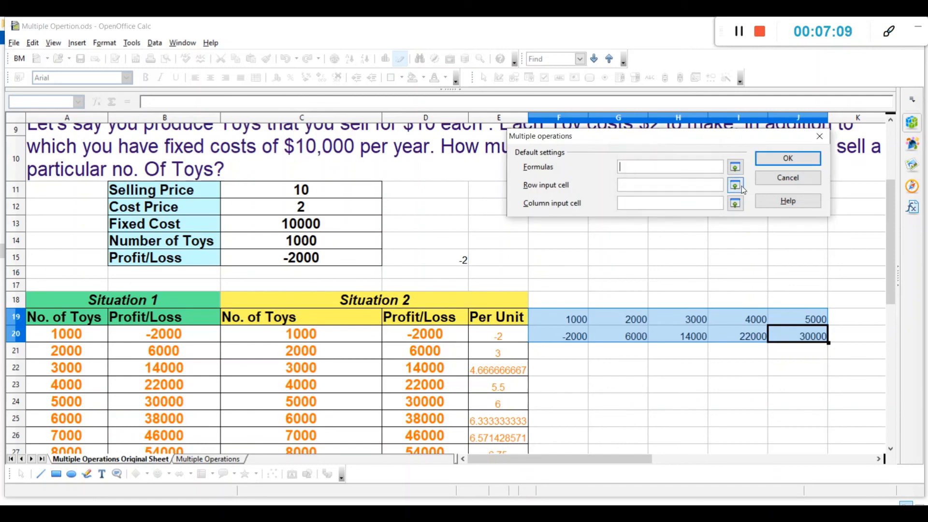
left_click(776, 178)
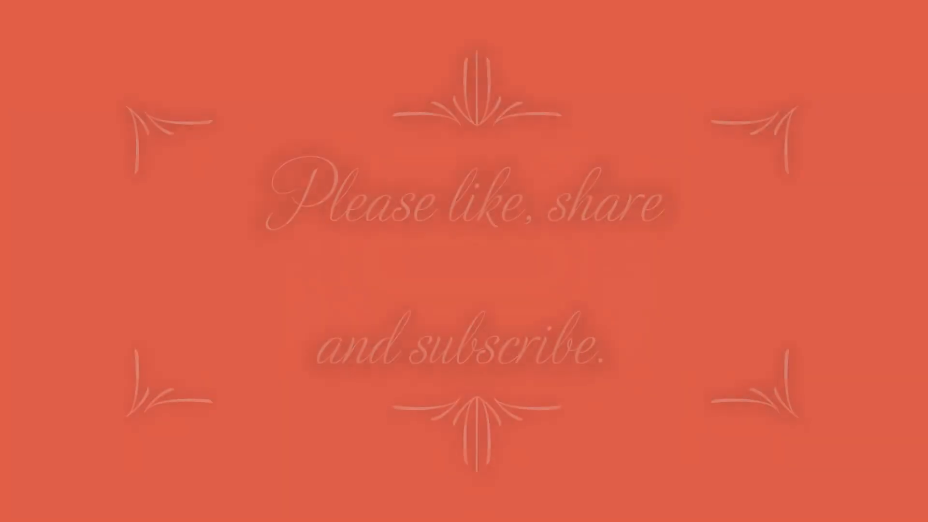